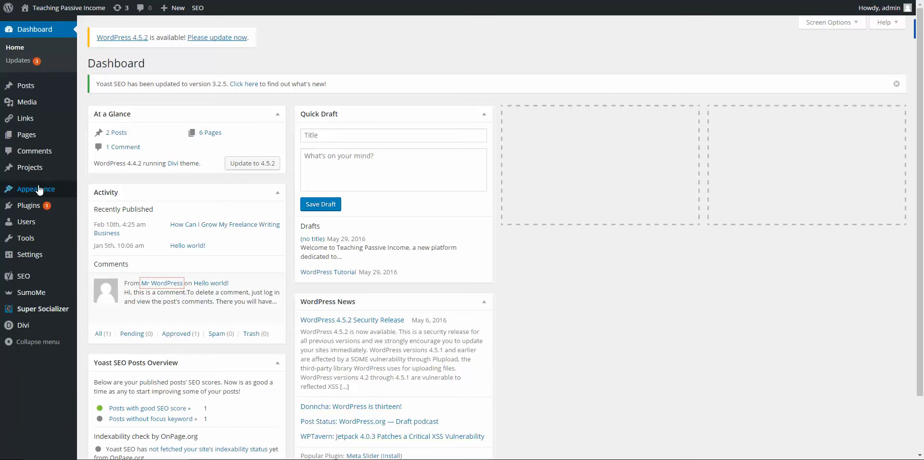
Open the installed themes and browse the featured themes available to add
mouse_move(40, 189)
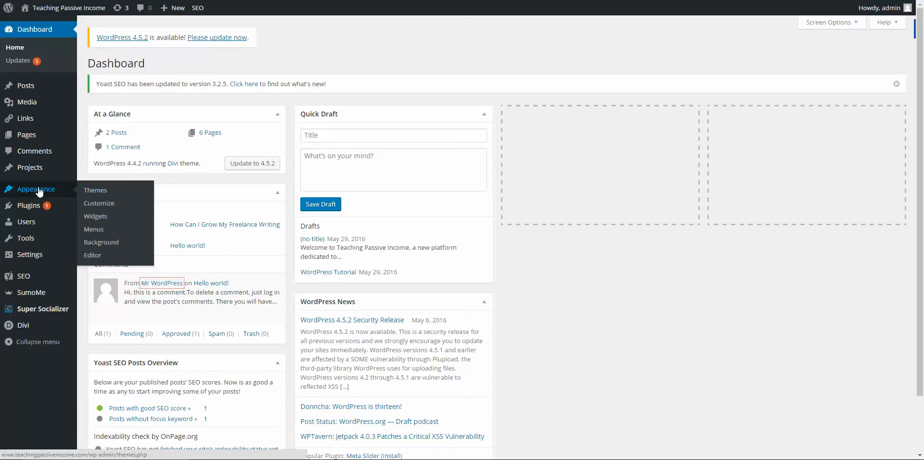
click(89, 192)
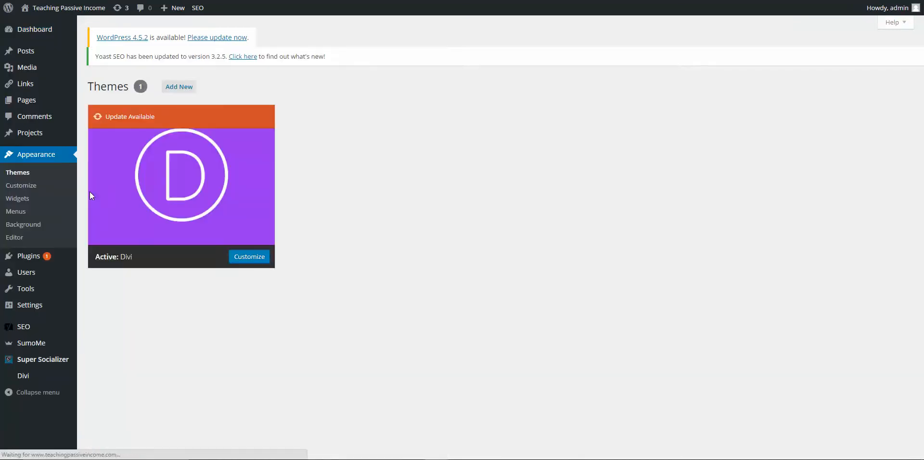
click(89, 191)
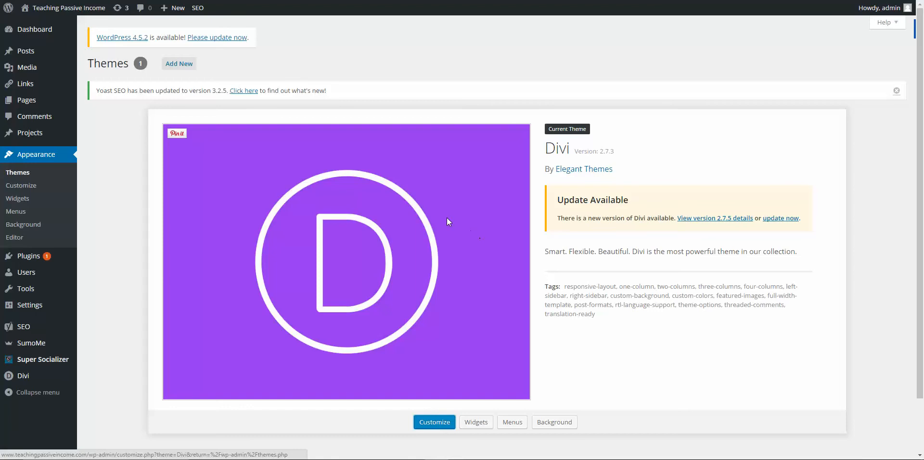
click(183, 64)
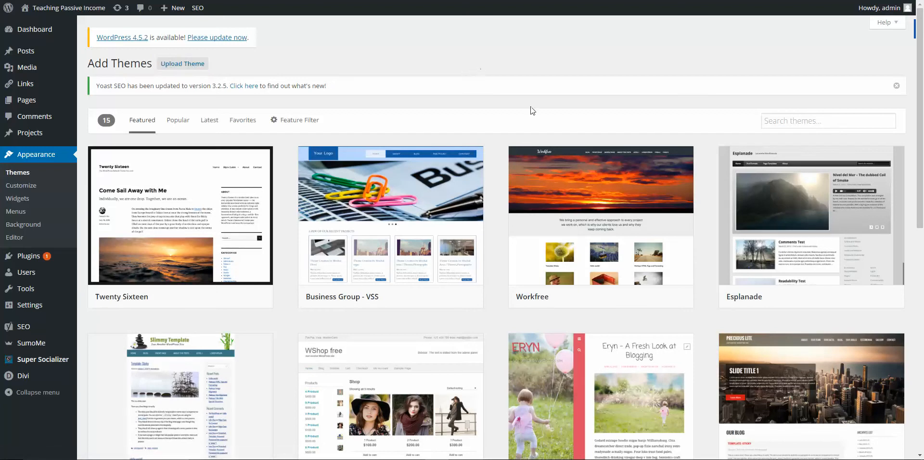
scroll(532, 110, down, 6)
scroll(536, 203, down, 3)
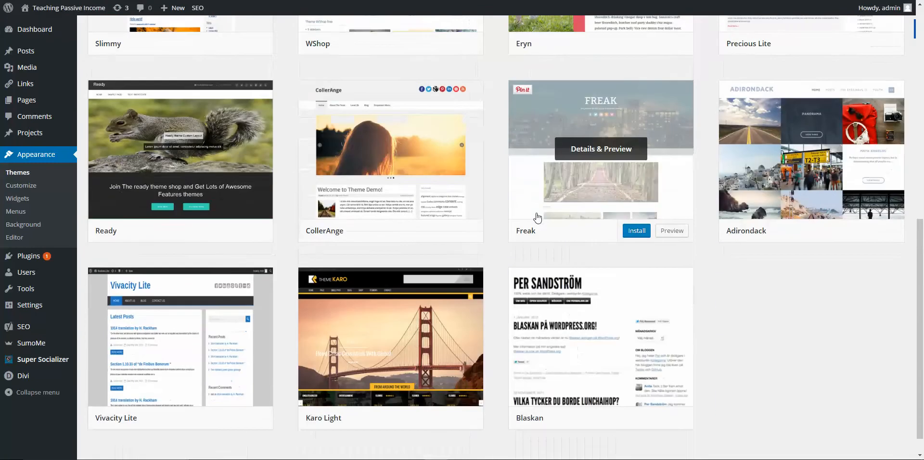
scroll(422, 368, up, 9)
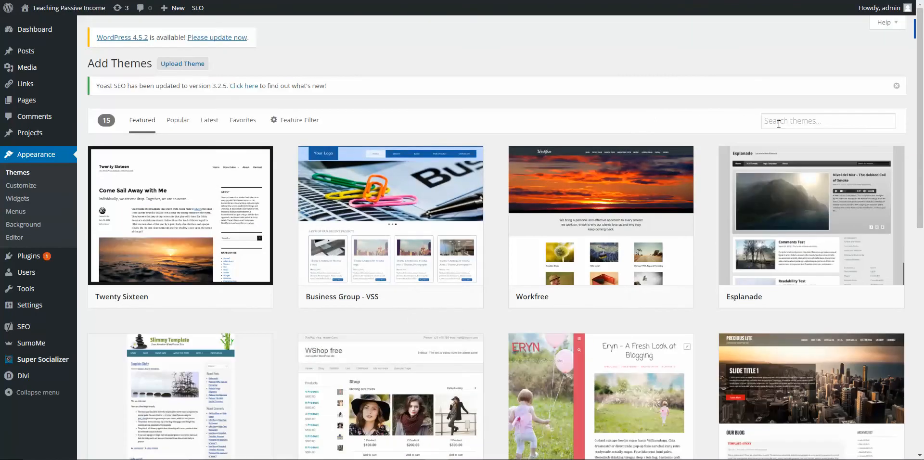
Search the theme library for "health"
click(779, 123)
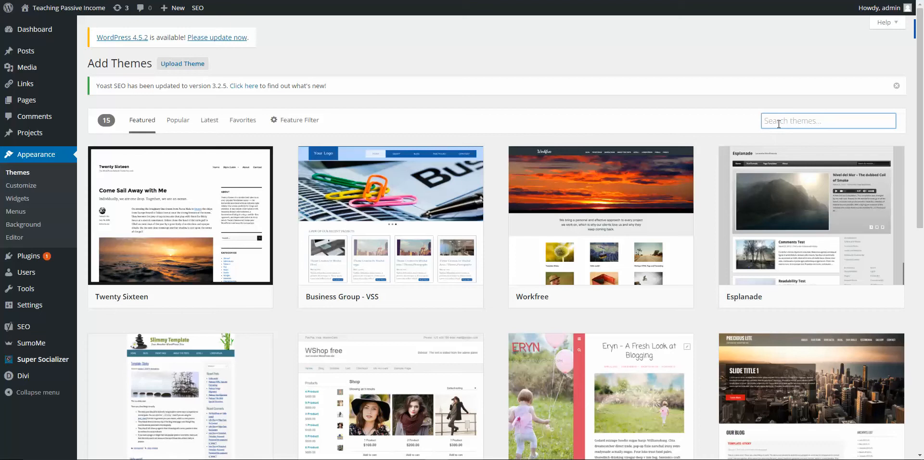
text(heat)
text(health)
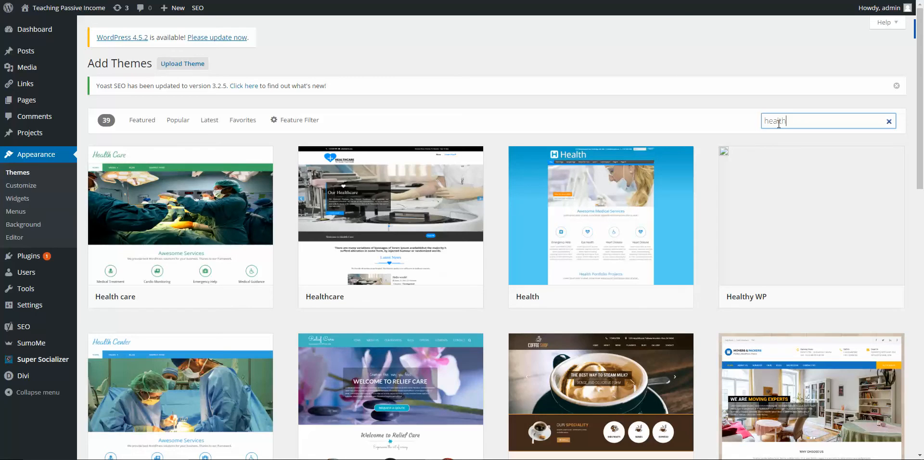
Preview the Healthcare theme by weblizar, look through its whole demo page and close the preview
click(404, 194)
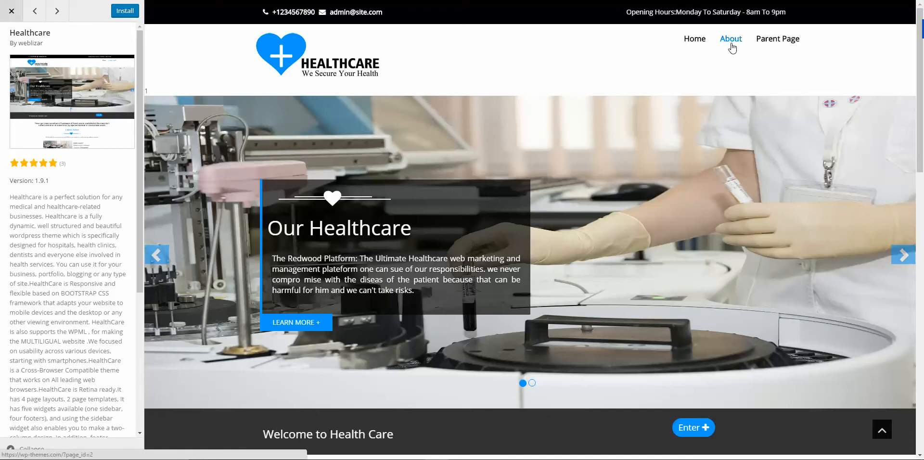
mouse_move(781, 53)
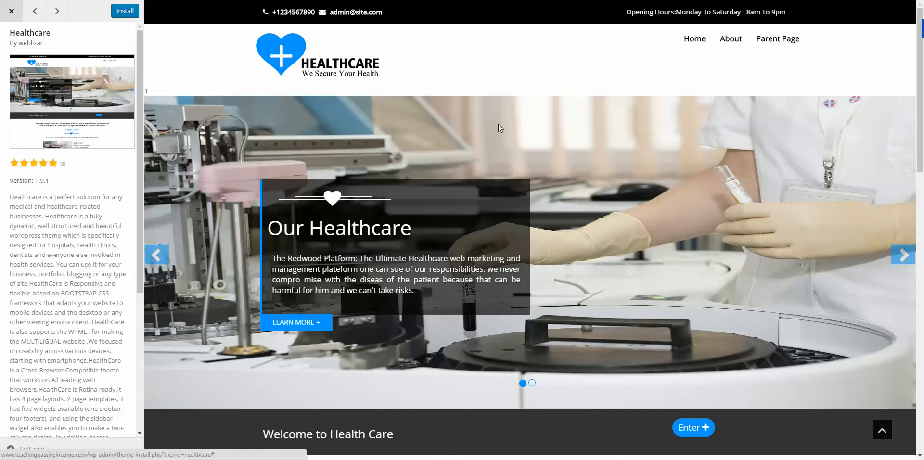
scroll(498, 123, down, 4)
scroll(510, 126, down, 3)
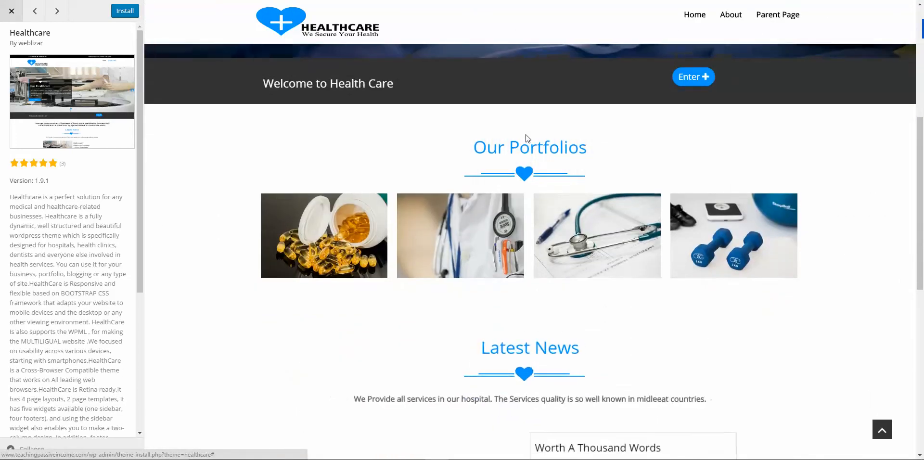
scroll(526, 137, down, 3)
scroll(528, 139, down, 4)
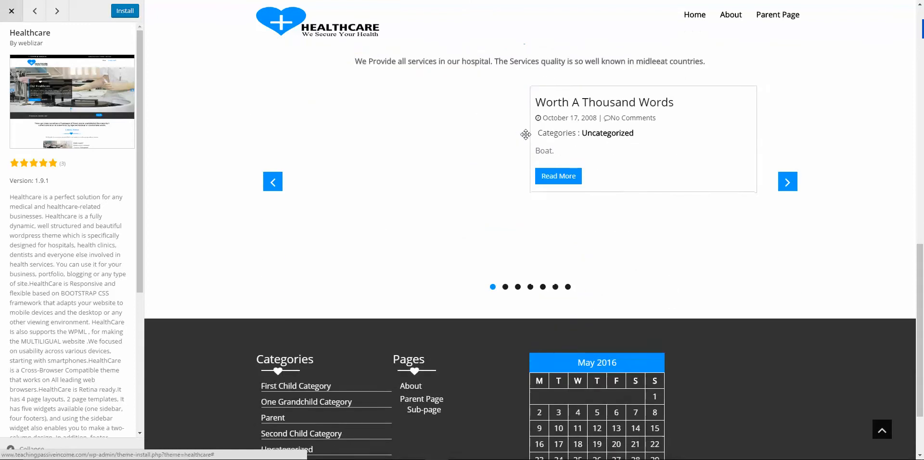
scroll(524, 135, down, 2)
scroll(526, 180, up, 16)
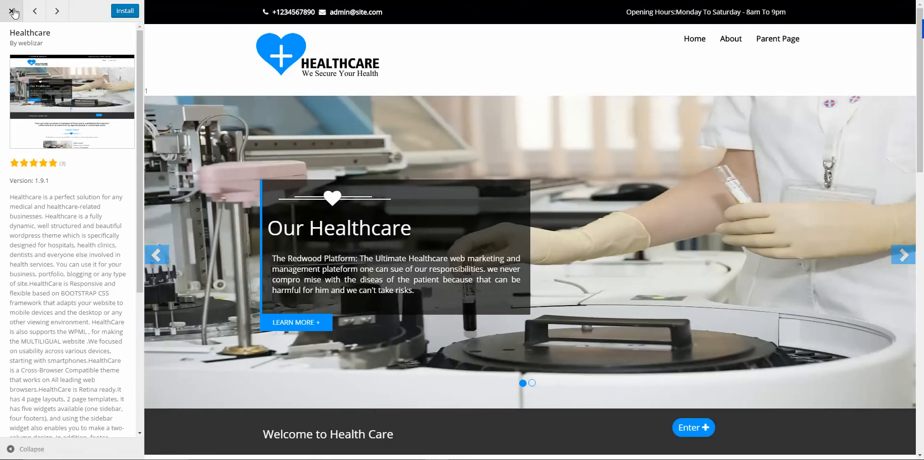
click(13, 13)
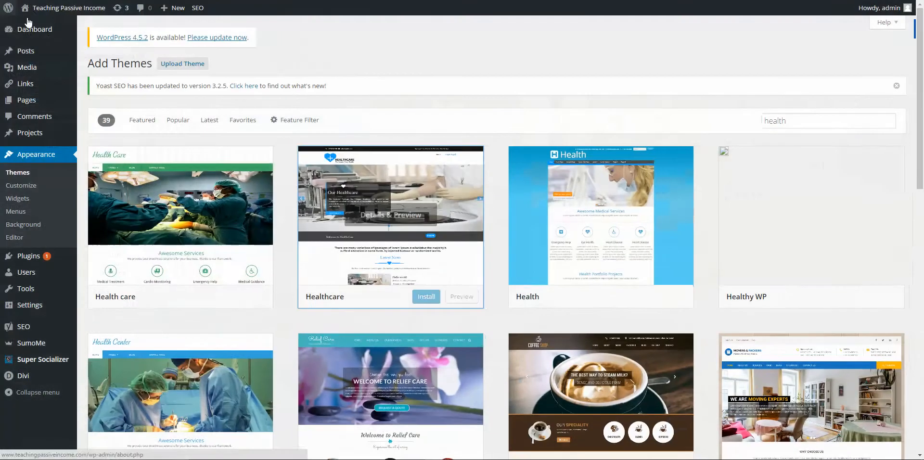
Preview the green Health care theme, close the preview and return to the installed themes
click(250, 194)
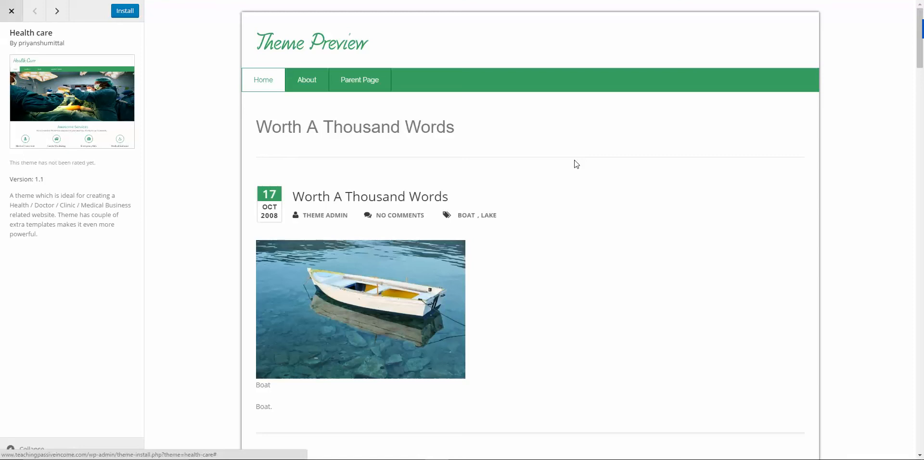
click(10, 10)
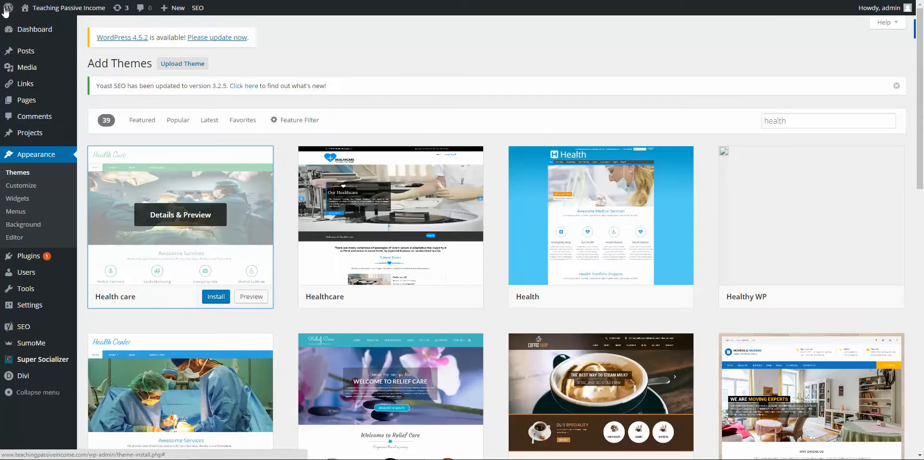
click(22, 174)
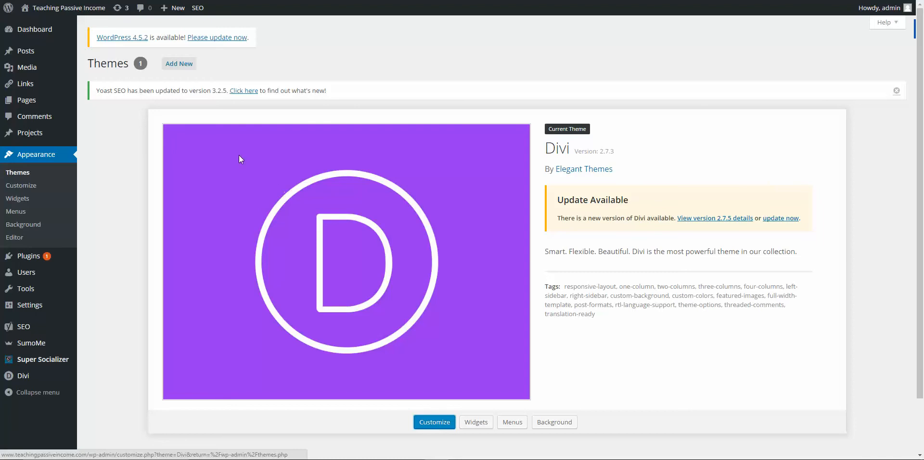
Open the draft post "WordPress Tutorial" from the list of all posts for editing
mouse_move(37, 51)
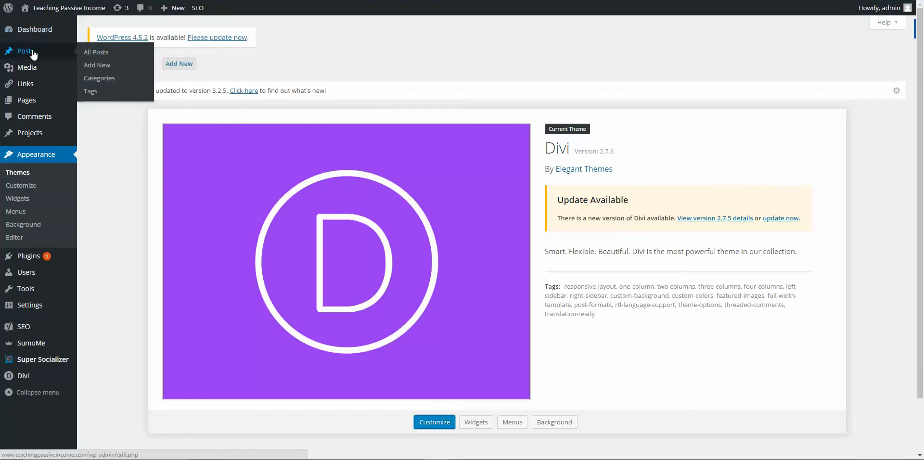
click(31, 52)
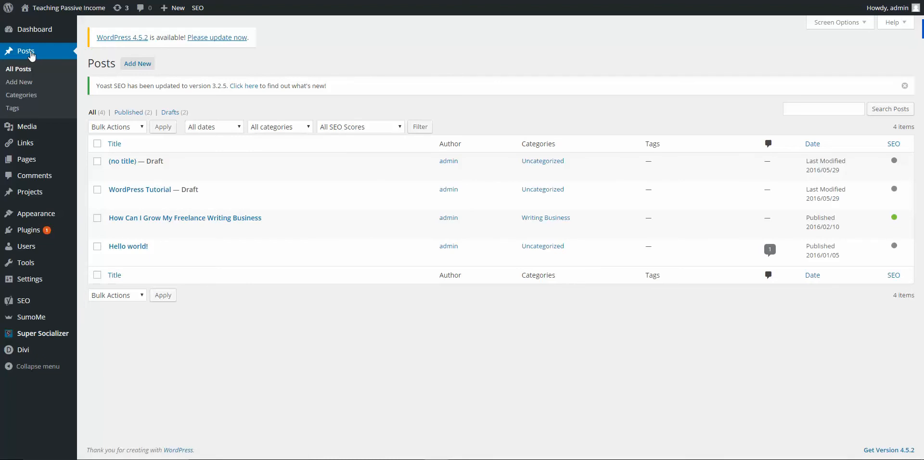
click(123, 192)
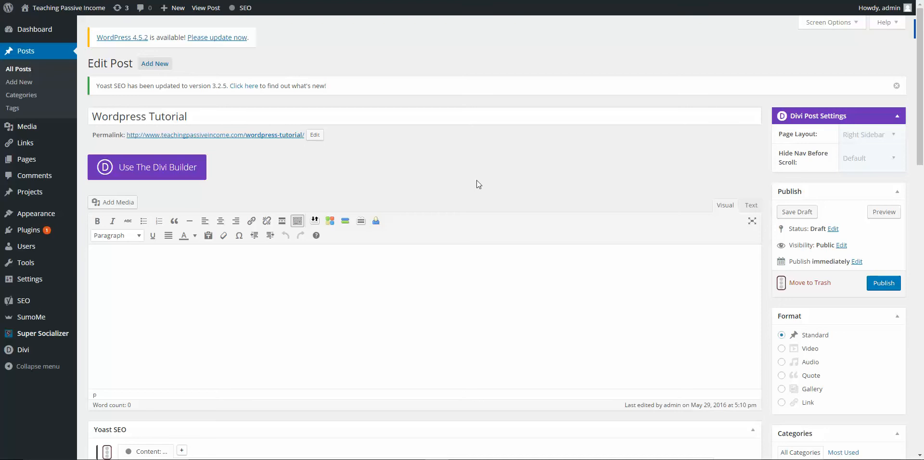
scroll(485, 178, down, 1)
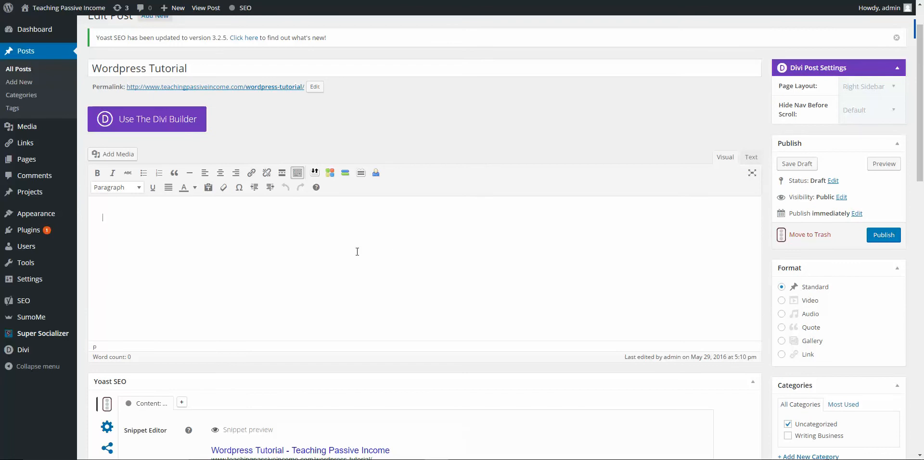
Start a new page from the pages list and place the cursor in its empty content area
mouse_move(30, 164)
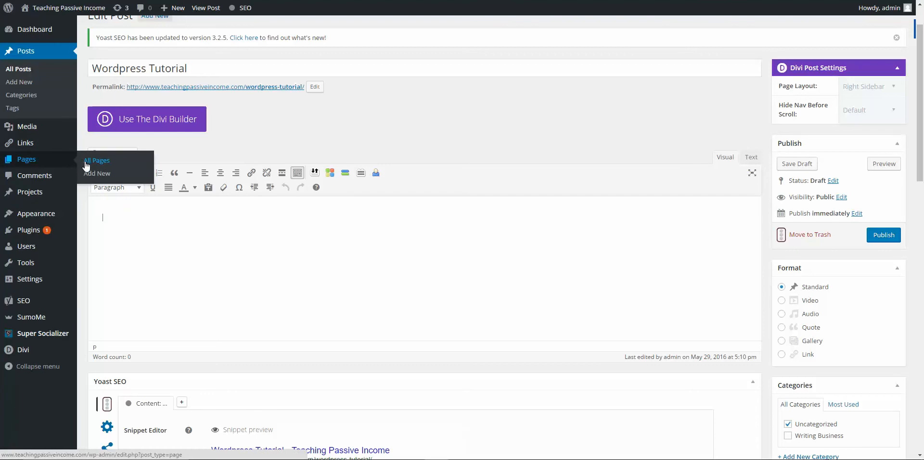
click(86, 165)
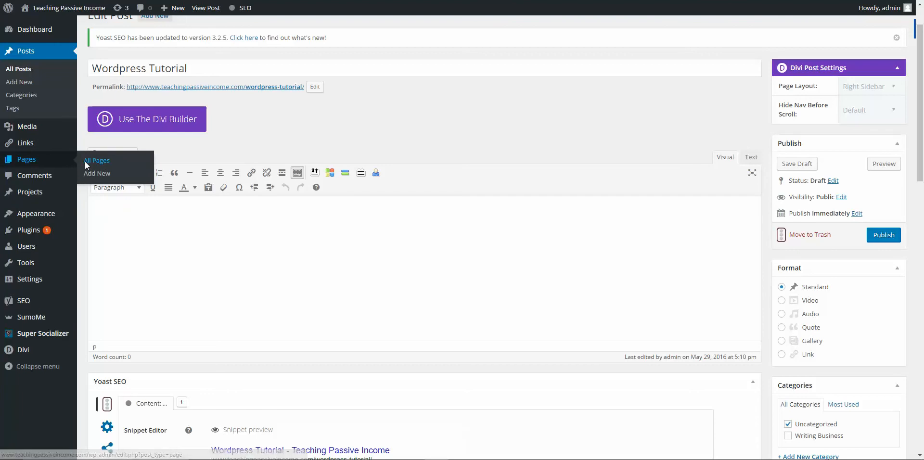
click(142, 66)
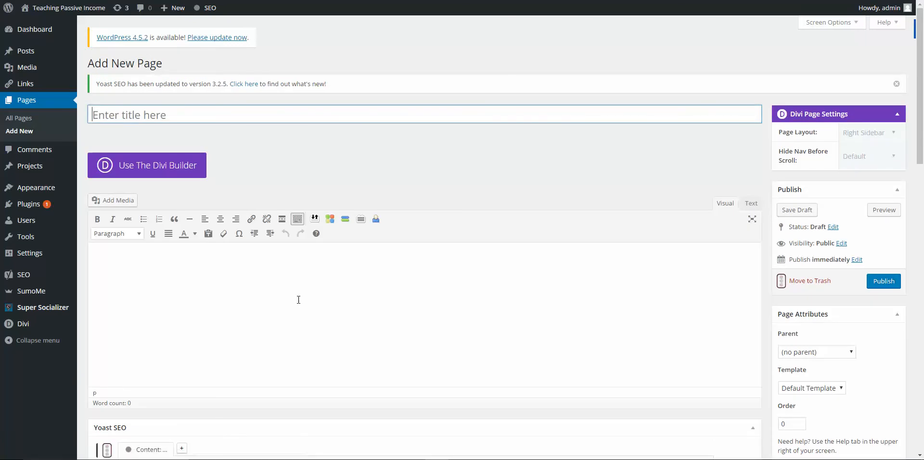
scroll(293, 188, down, 1)
click(241, 212)
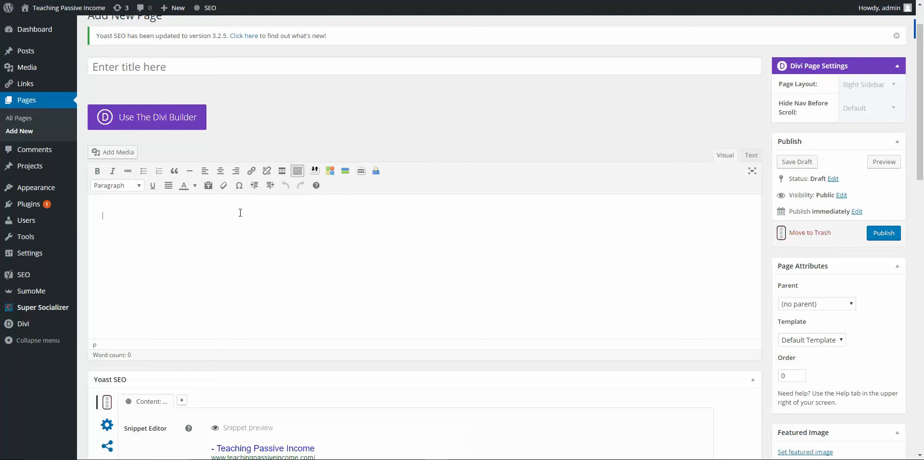
scroll(403, 291, up, 1)
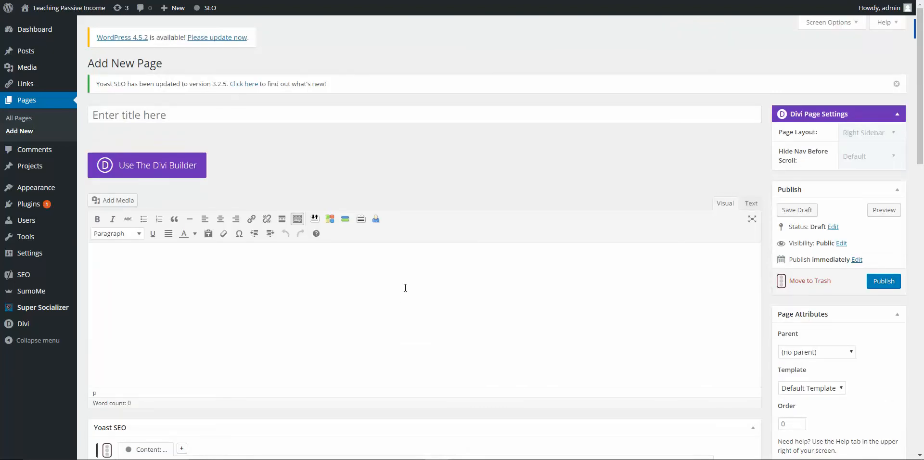
View the available parent pages in the new page's attributes and close the list without choosing one
scroll(405, 288, down, 2)
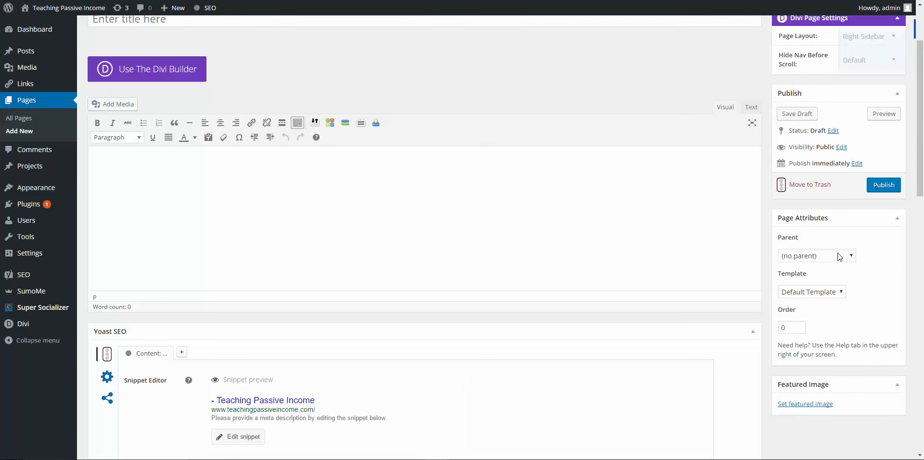
click(838, 256)
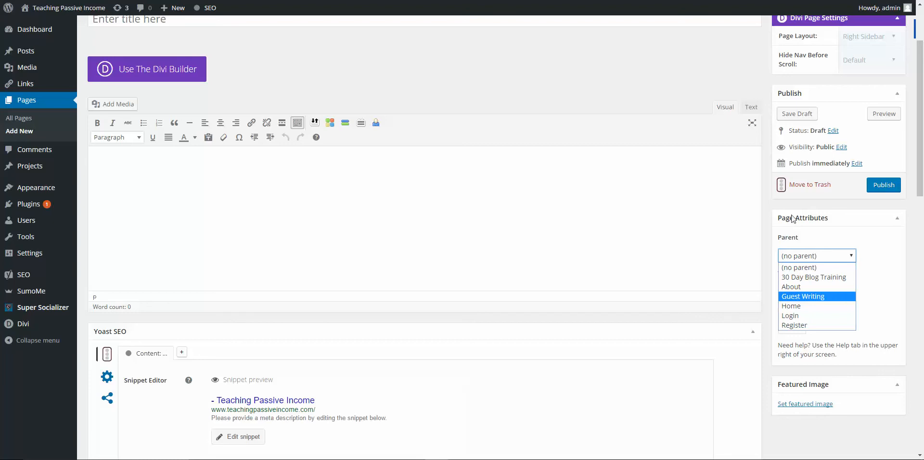
click(563, 193)
Examine the new page's Featured Image, Yoast SEO, Excerpt, Custom Fields and Super Socializer sections, then return to its title
scroll(707, 245, down, 1)
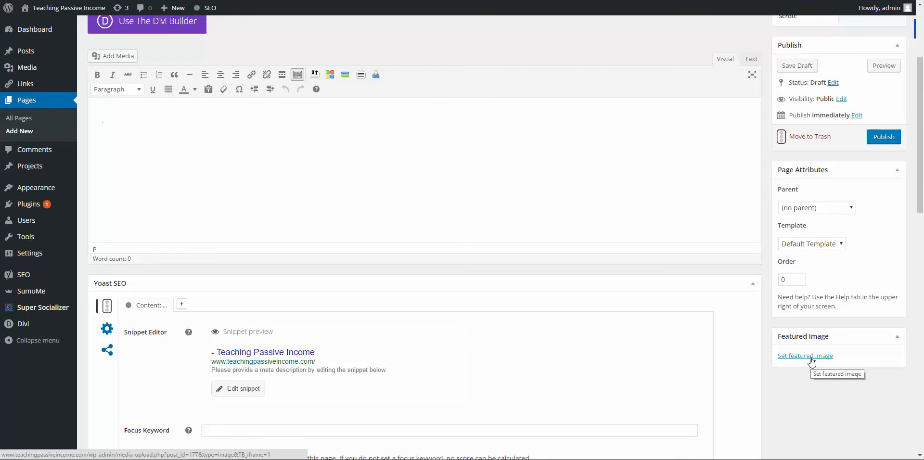
scroll(472, 163, down, 2)
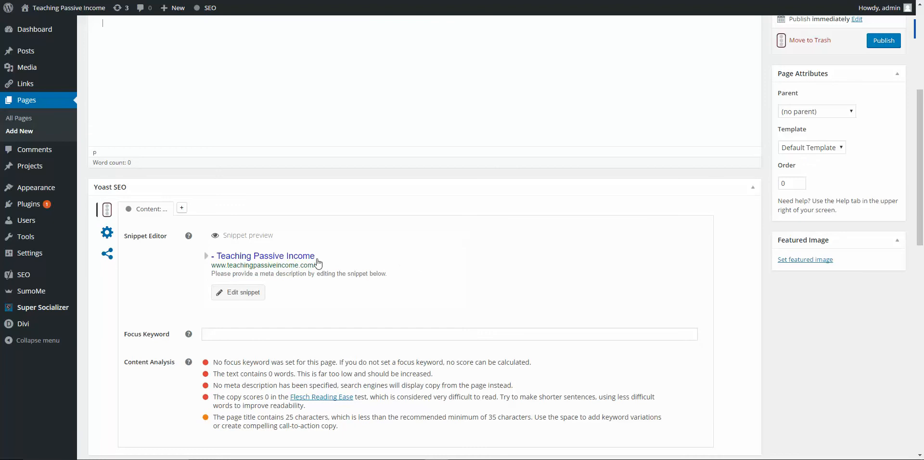
scroll(347, 196, down, 3)
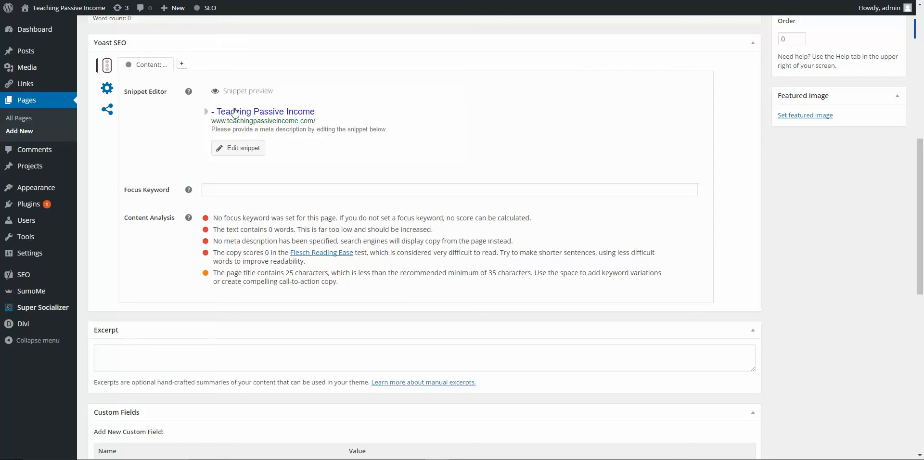
scroll(483, 265, down, 3)
scroll(483, 252, down, 3)
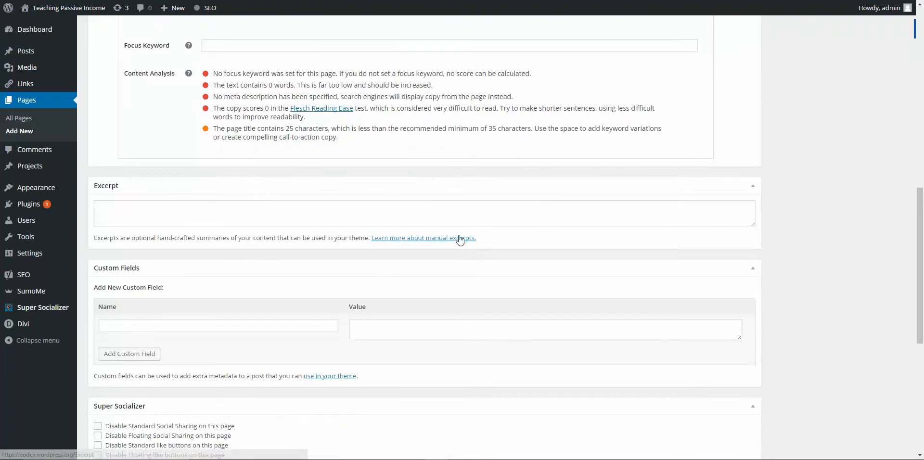
scroll(311, 391, down, 3)
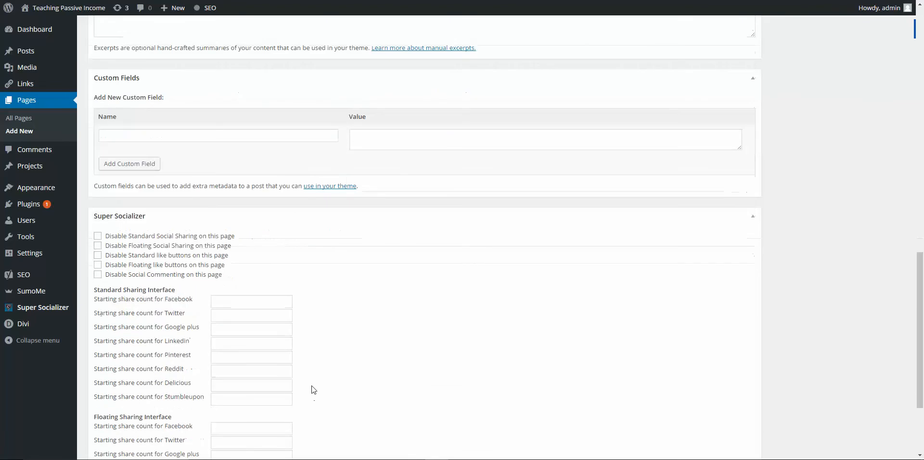
scroll(315, 387, up, 7)
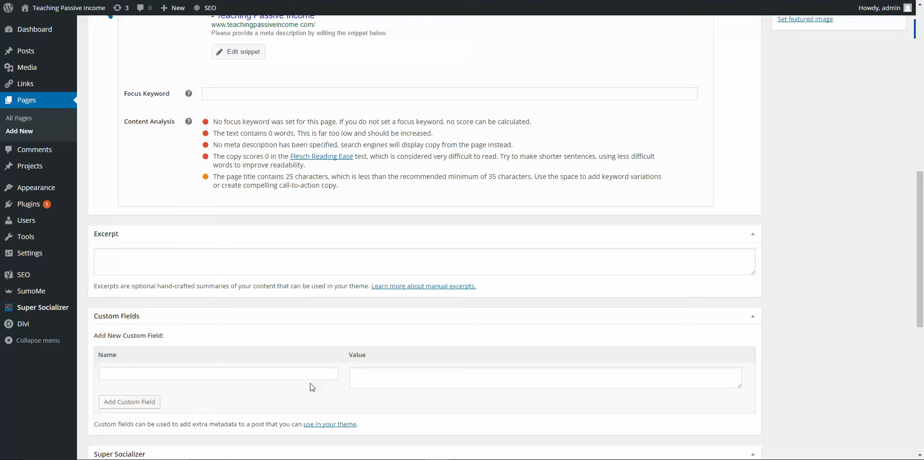
scroll(311, 385, up, 10)
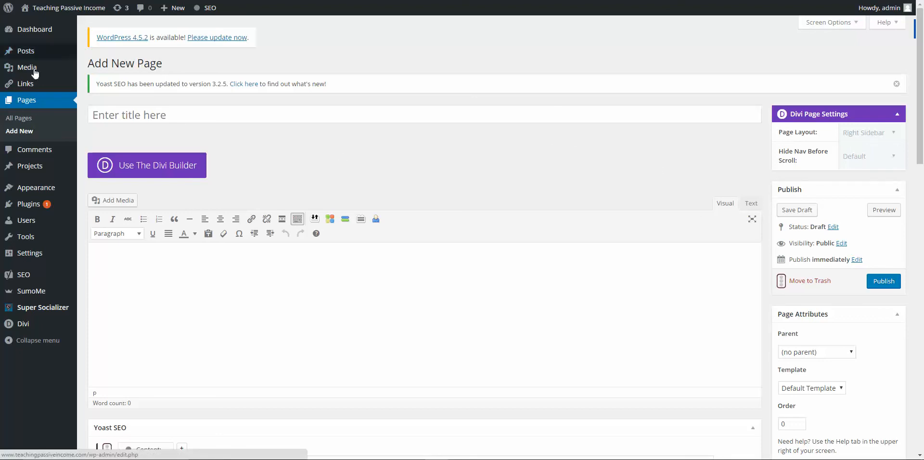
Open the attachment details of the first image in the media library
mouse_move(32, 72)
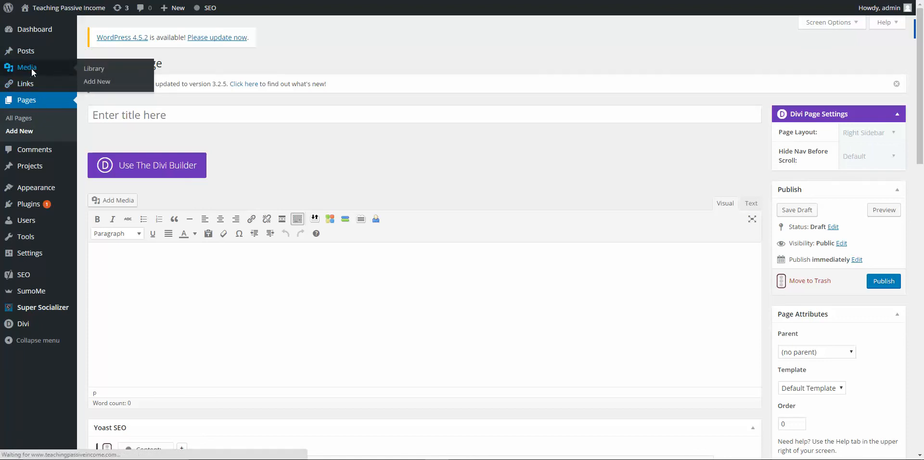
click(31, 69)
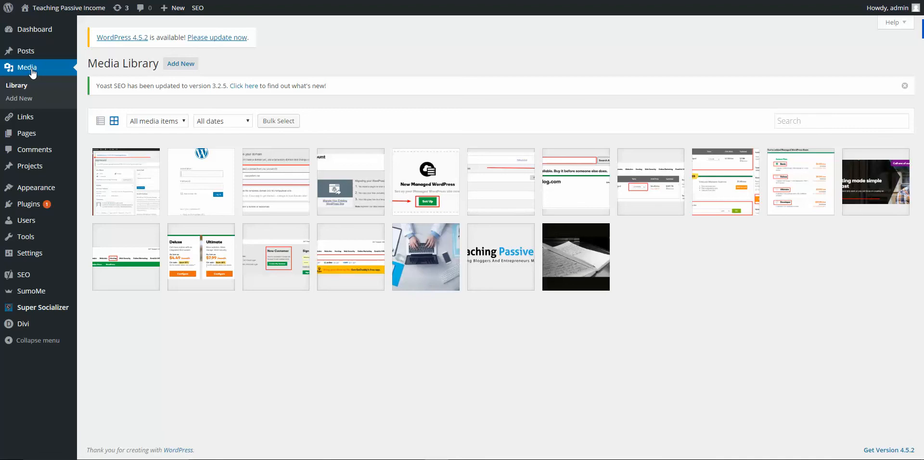
click(110, 187)
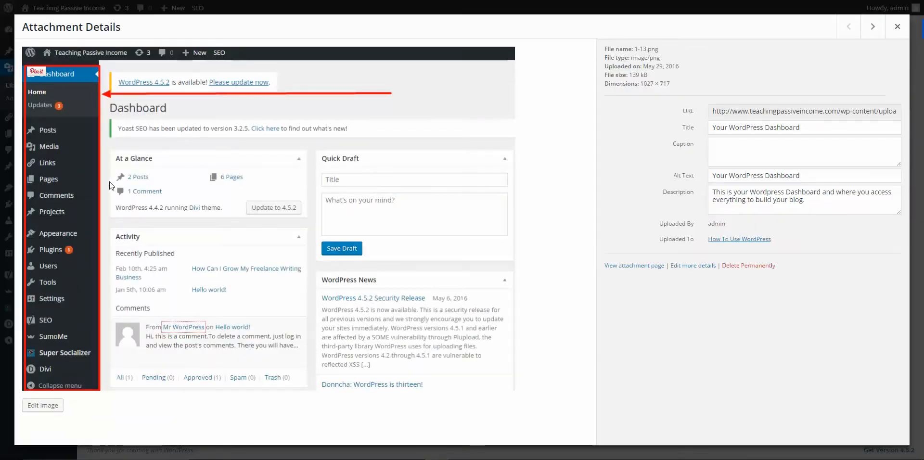
Select the image's full URL in its attachment details and close the details
triple_click(744, 110)
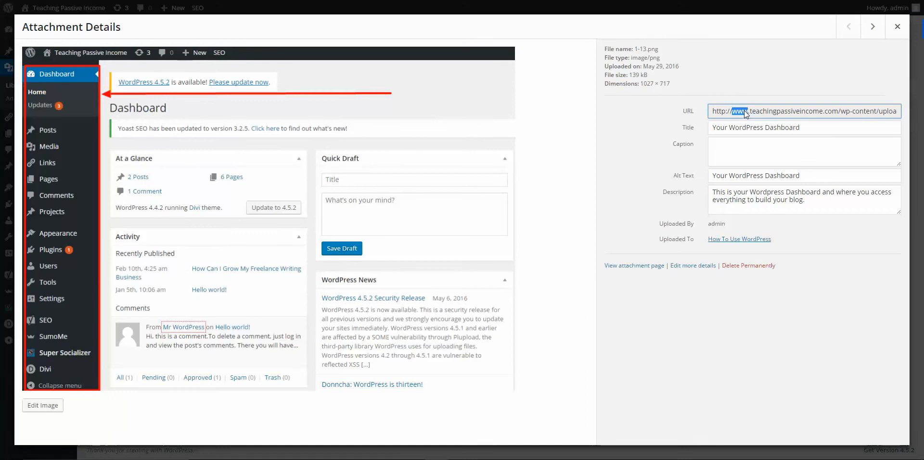
right_click(744, 111)
click(747, 116)
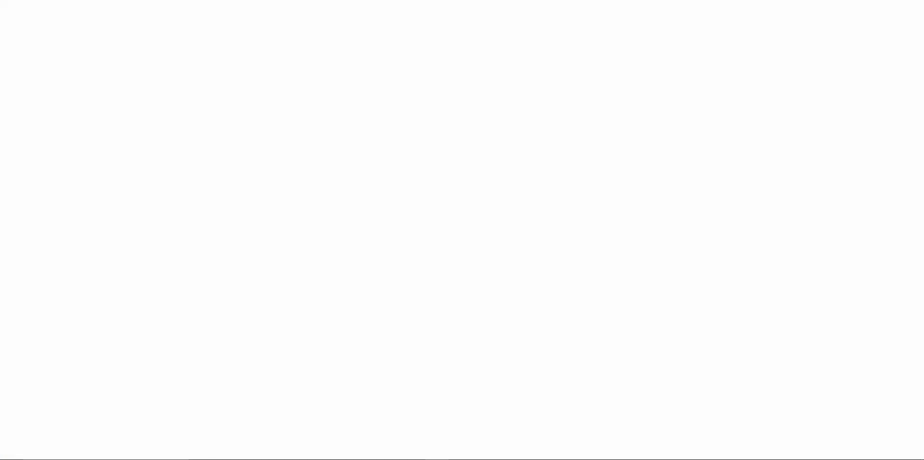
click(316, 35)
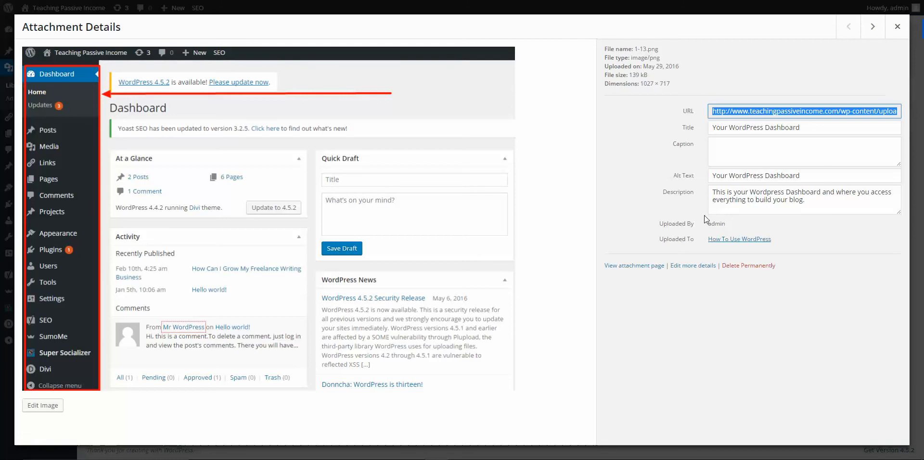
click(903, 29)
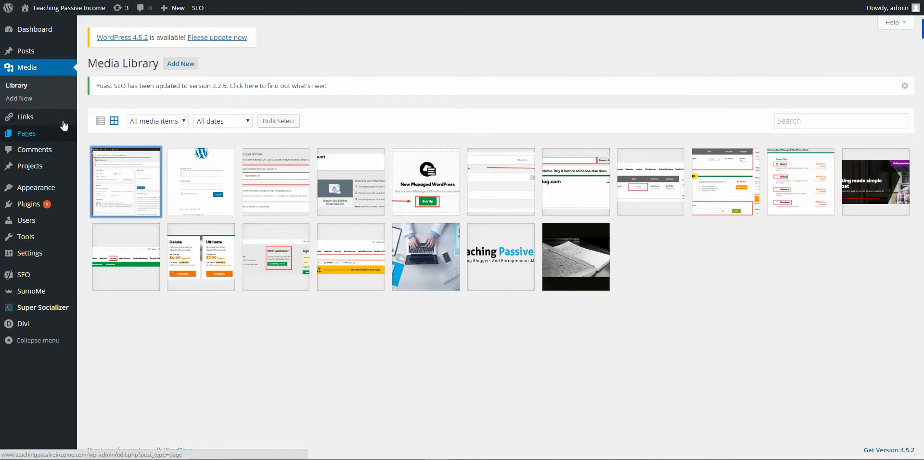
Open the general site settings and select the contents of the admin email address field
mouse_move(53, 135)
mouse_move(50, 193)
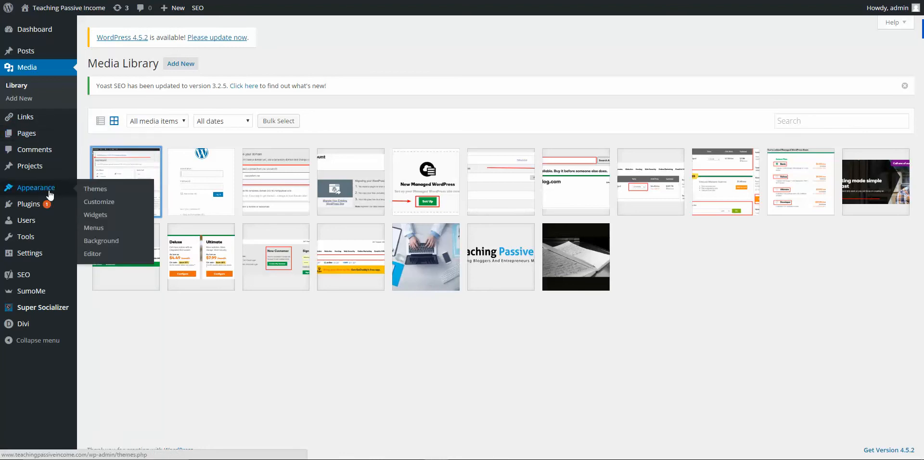
click(37, 259)
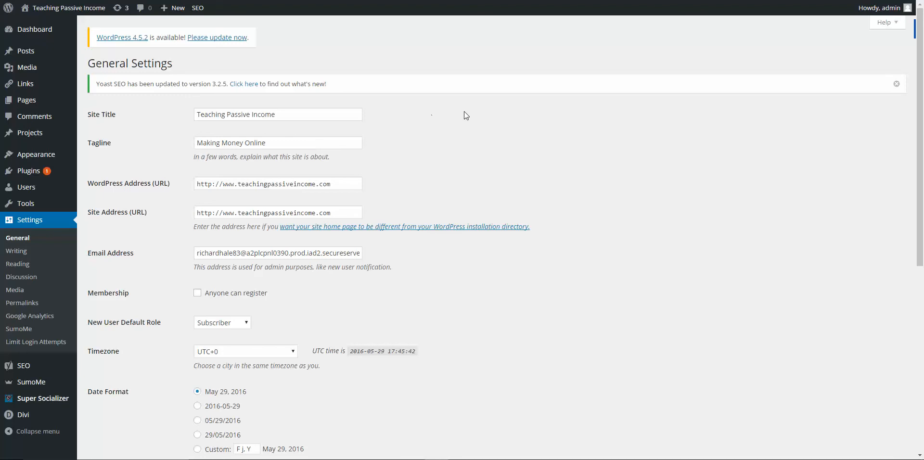
scroll(463, 115, down, 1)
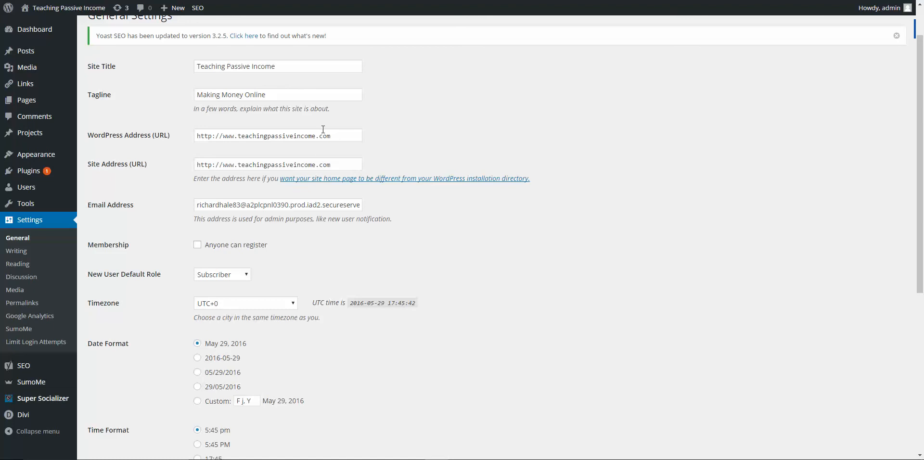
triple_click(251, 205)
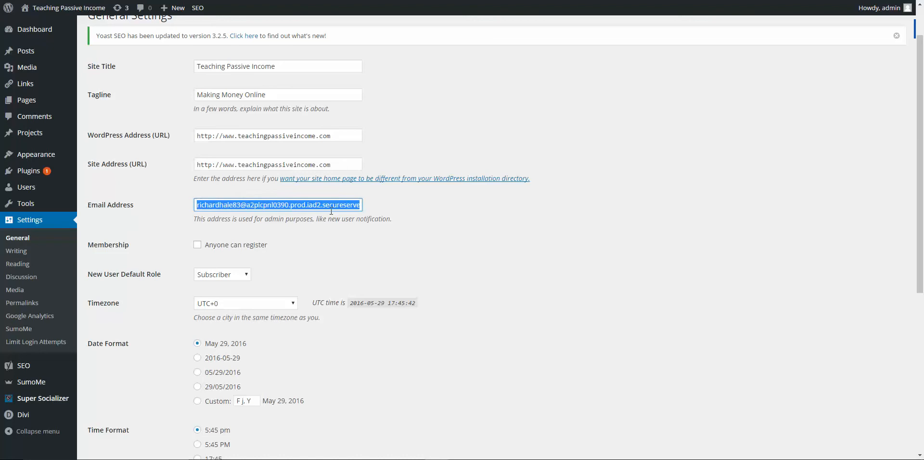
Examine the membership, timezone, date, time, language and Elegant Themes update options in the general settings
scroll(327, 195, down, 2)
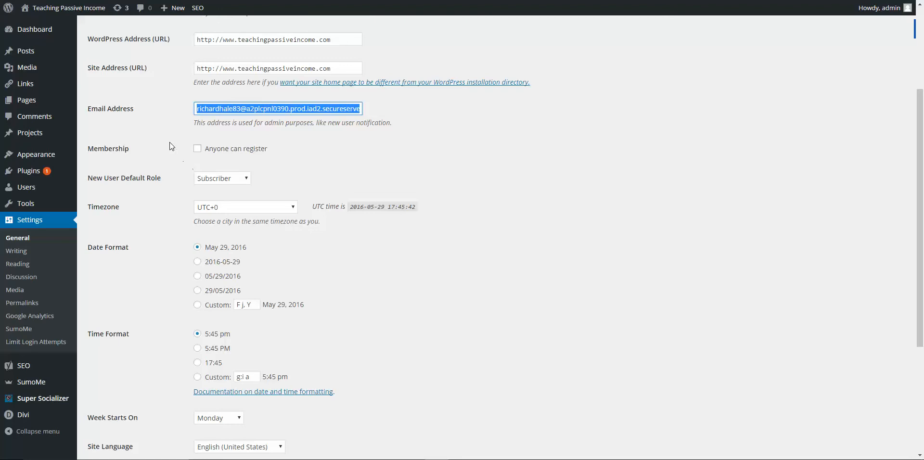
mouse_move(39, 194)
scroll(182, 136, down, 1)
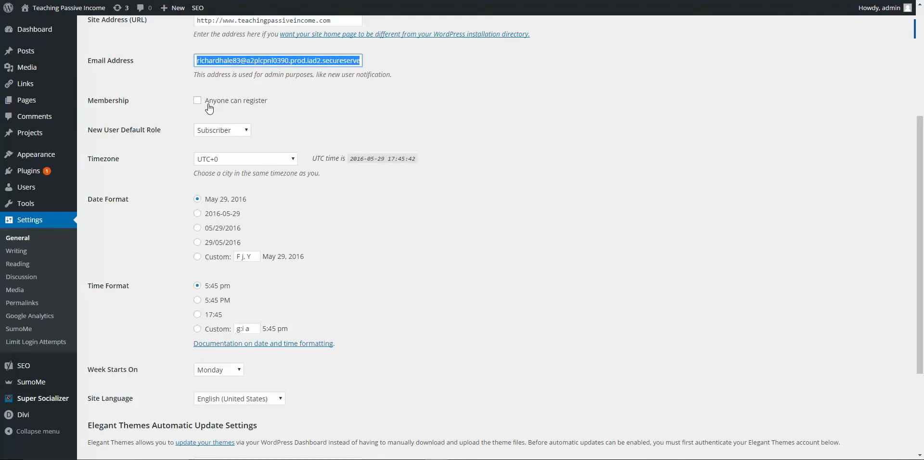
scroll(314, 94, down, 1)
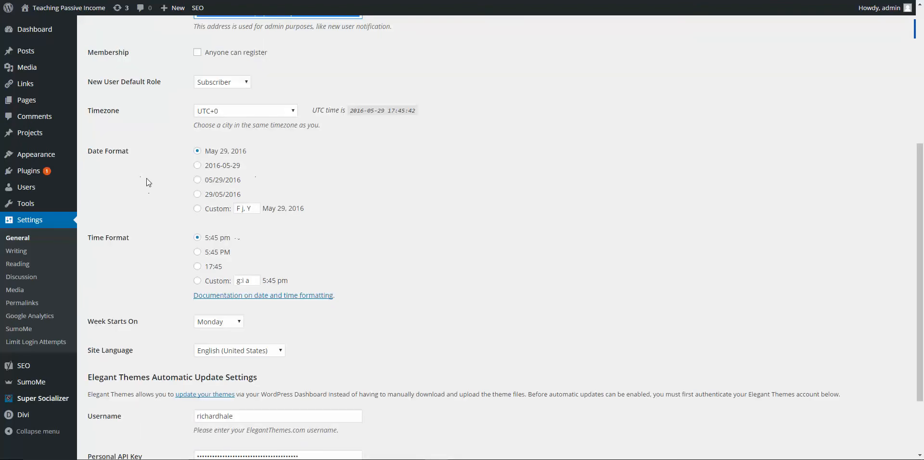
scroll(146, 182, down, 1)
scroll(342, 135, down, 1)
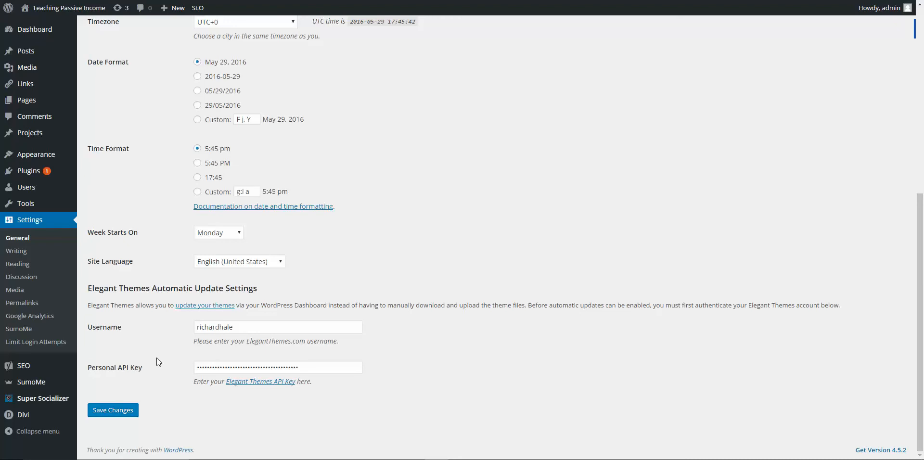
In the writing settings, decline the browser's offer to save the password and set the default post category to Writing Business
click(16, 252)
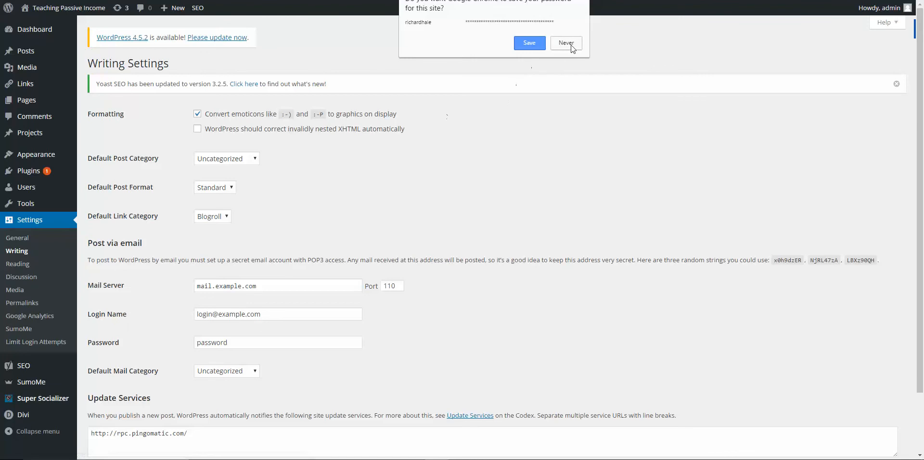
click(566, 44)
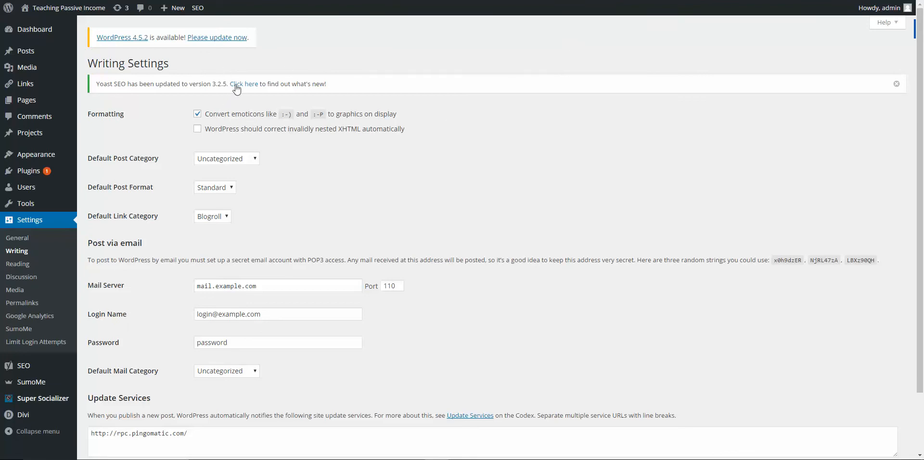
scroll(274, 116, down, 1)
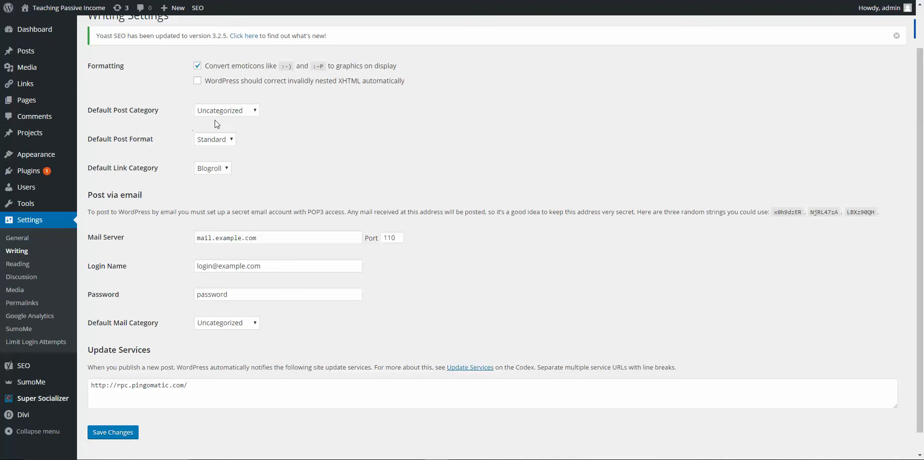
click(248, 110)
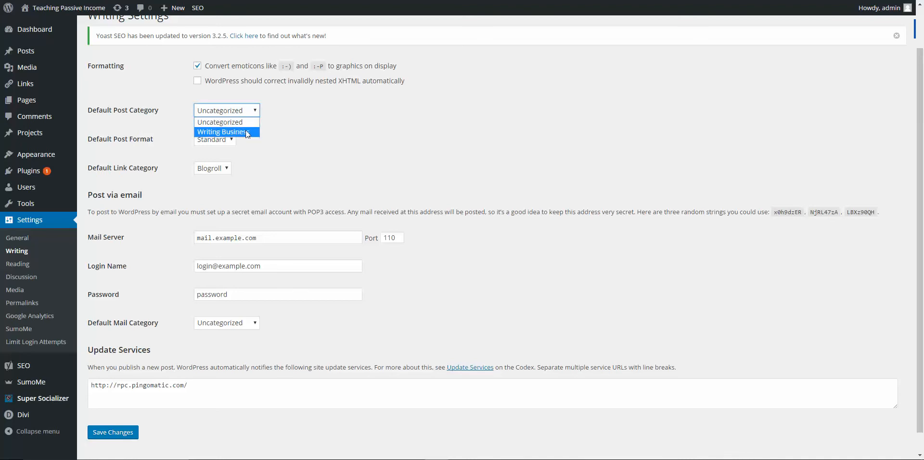
click(247, 133)
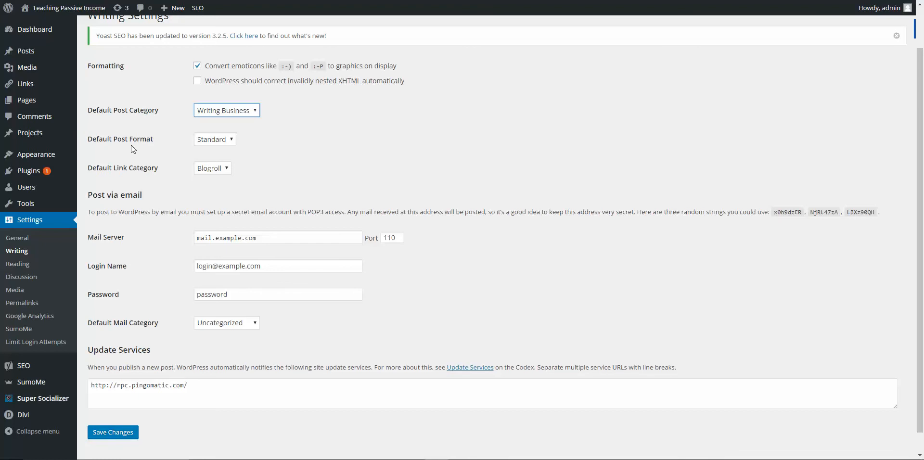
View the available default post formats without choosing one, and look over the post via email and update services options
click(219, 143)
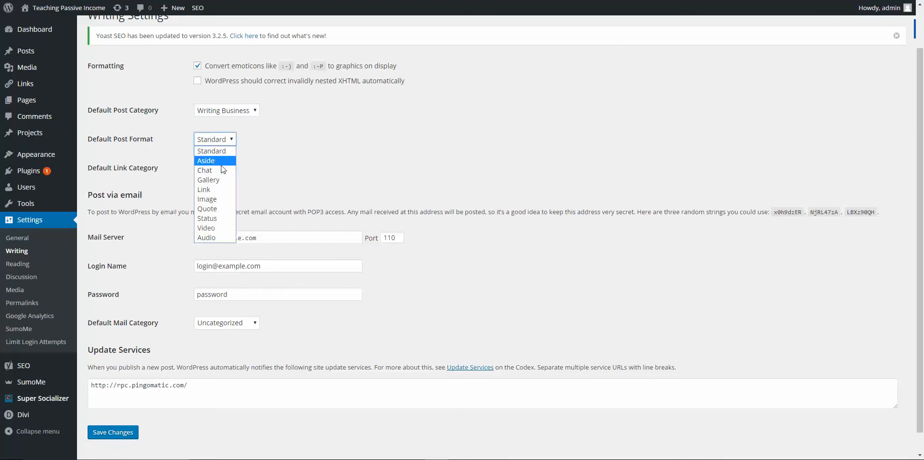
click(310, 152)
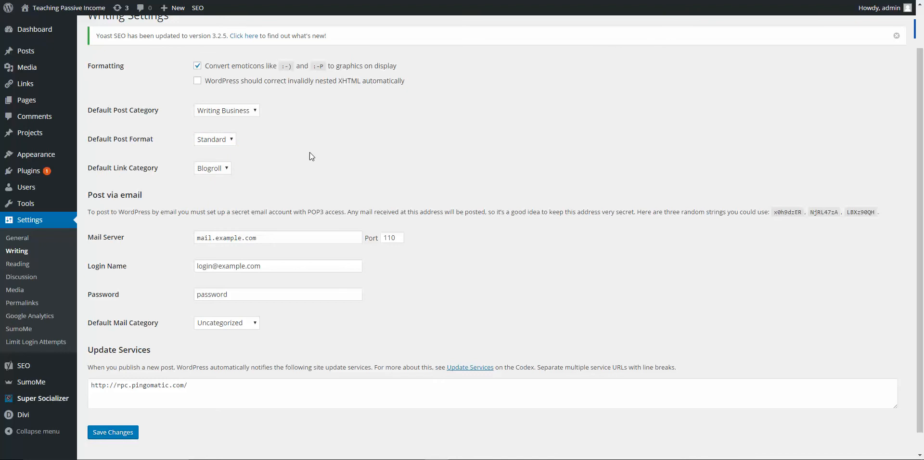
scroll(262, 120, down, 1)
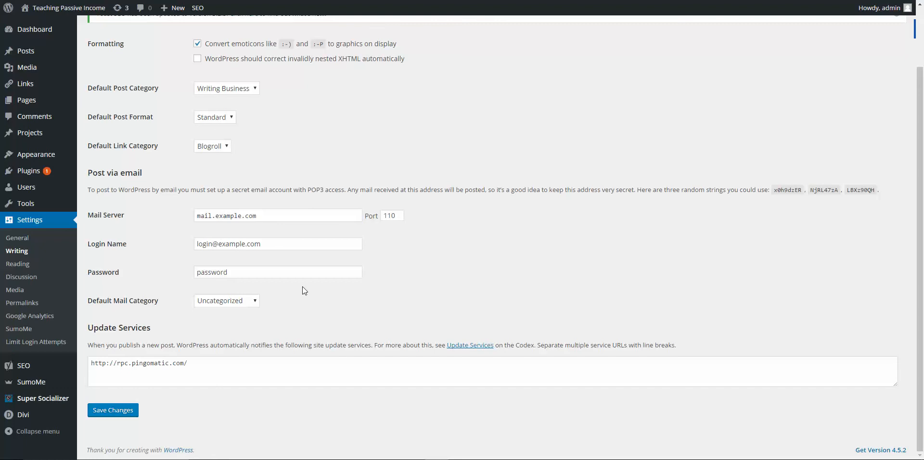
In the reading settings, make the front page display the latest posts and limit blog pages to 8 posts
click(27, 265)
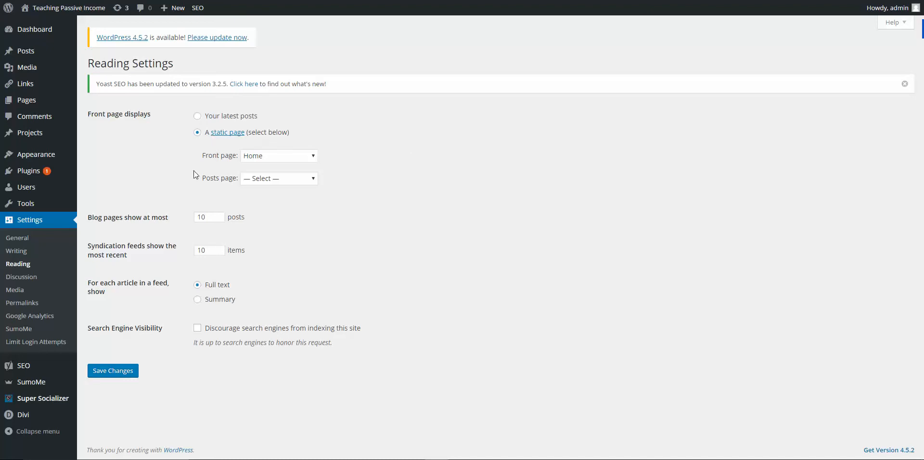
click(197, 117)
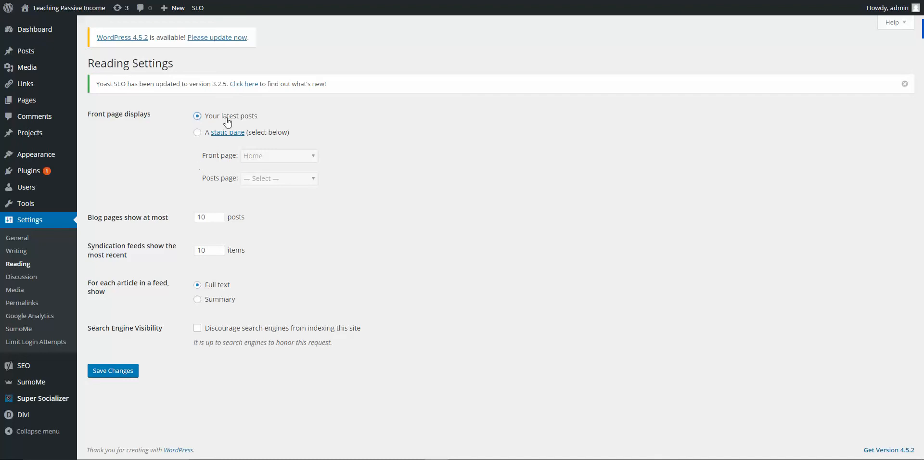
click(217, 215)
click(217, 215)
click(220, 220)
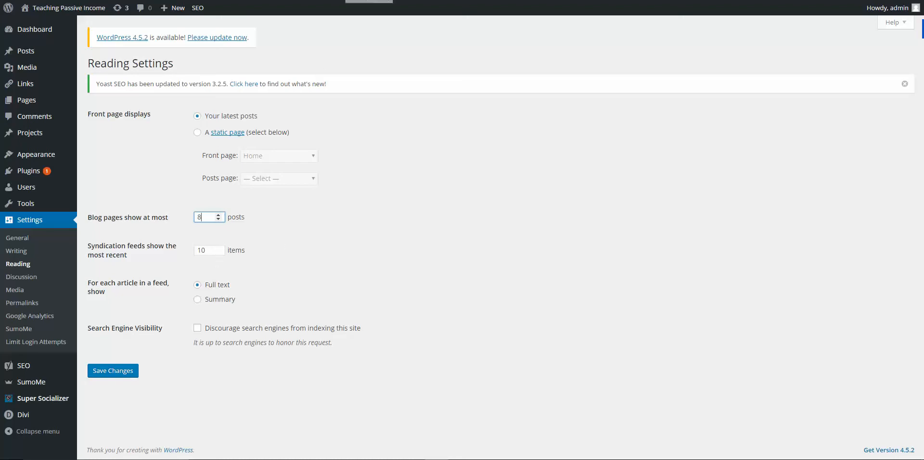
click(346, 0)
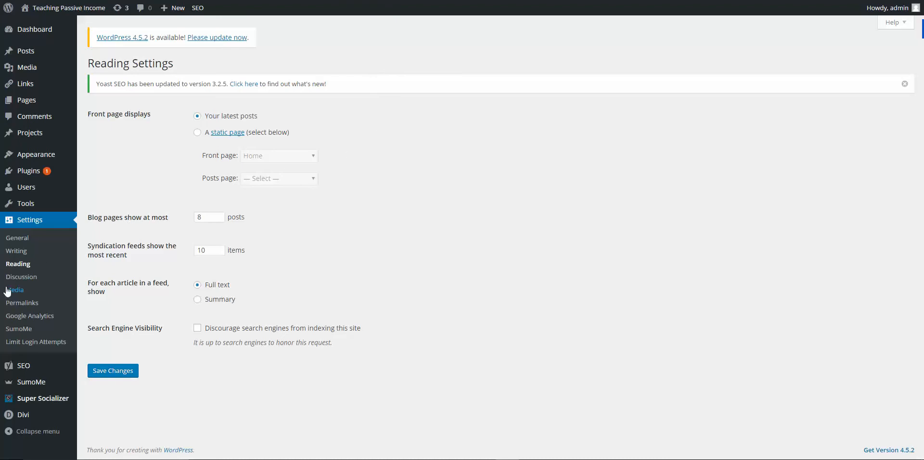
Open the discussion settings and examine the article, comment, email notification, moderation and blacklist options
click(21, 278)
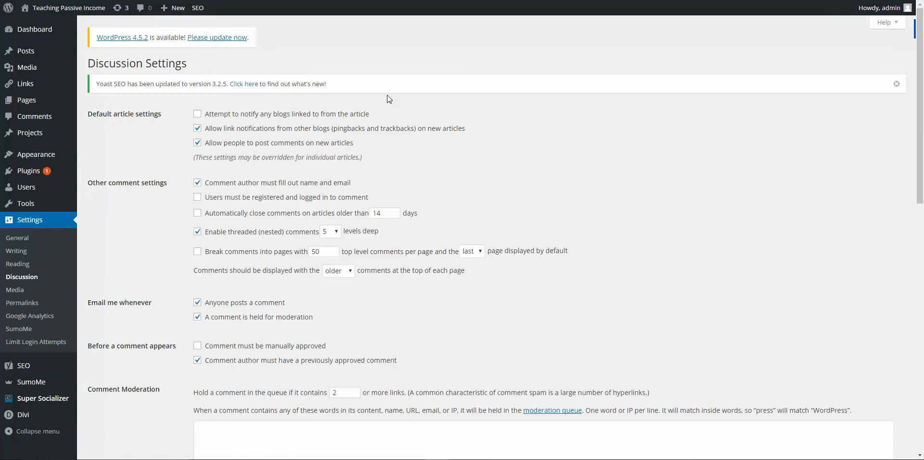
scroll(281, 140, down, 1)
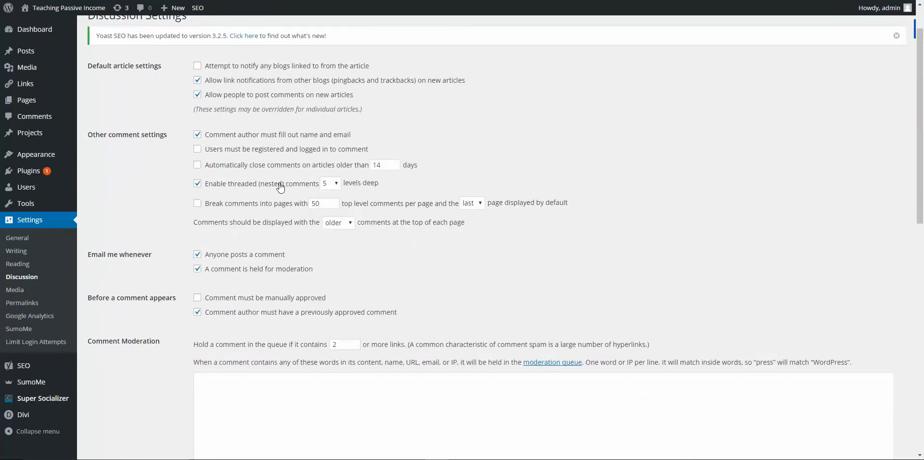
scroll(304, 179, down, 1)
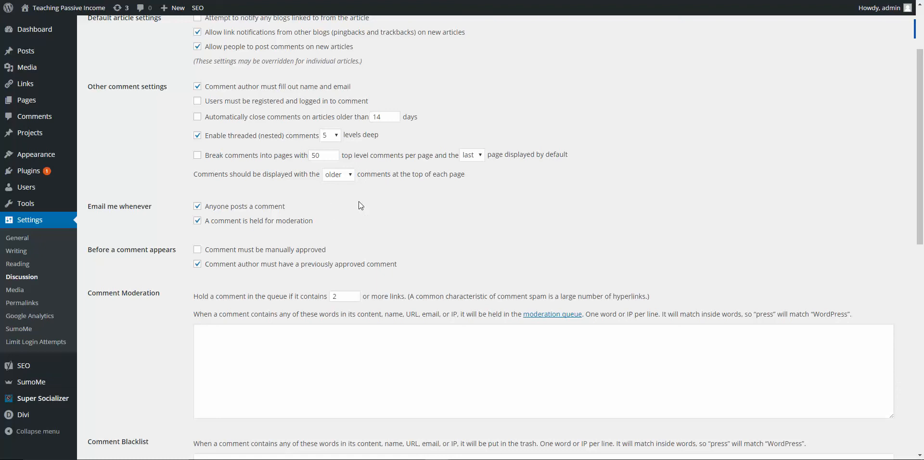
scroll(401, 193, down, 1)
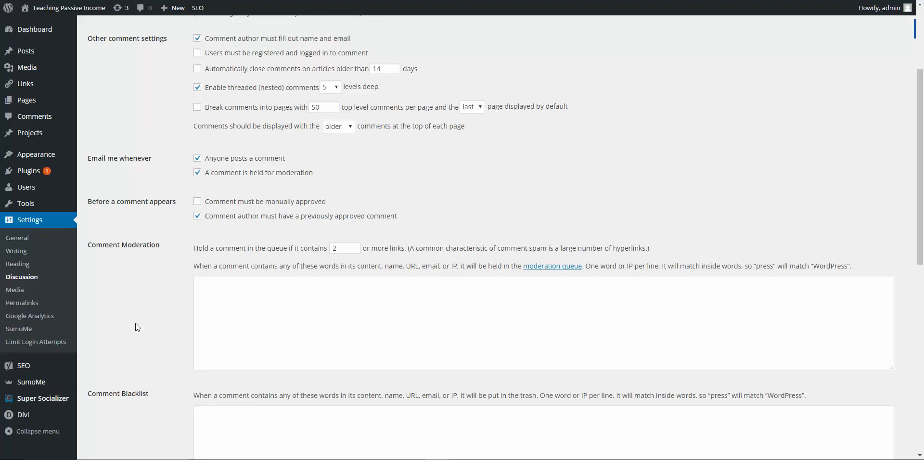
scroll(247, 235, up, 3)
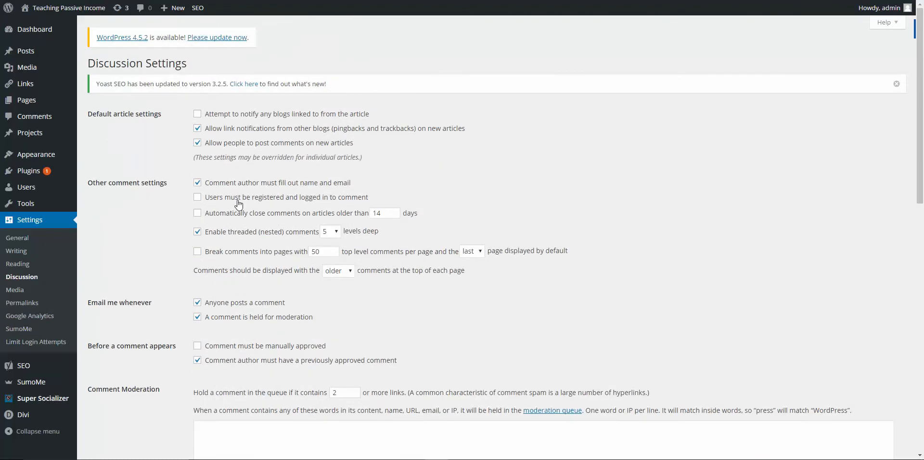
scroll(235, 212, down, 4)
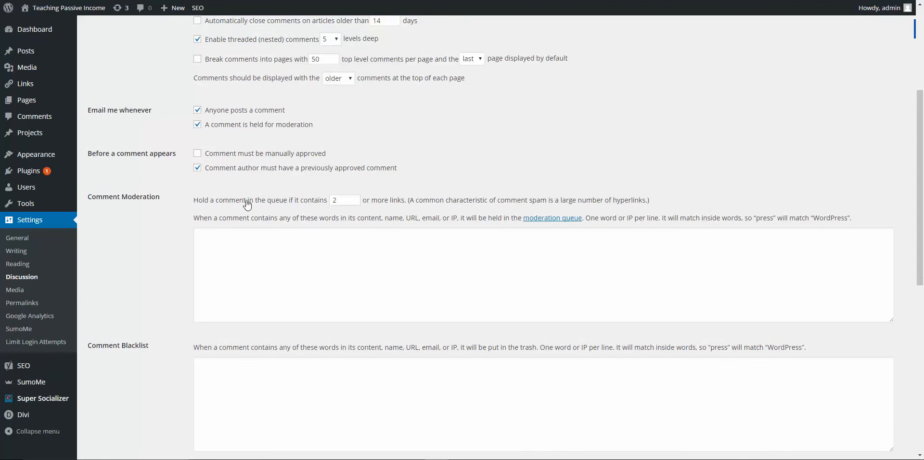
scroll(247, 205, up, 3)
scroll(231, 183, up, 1)
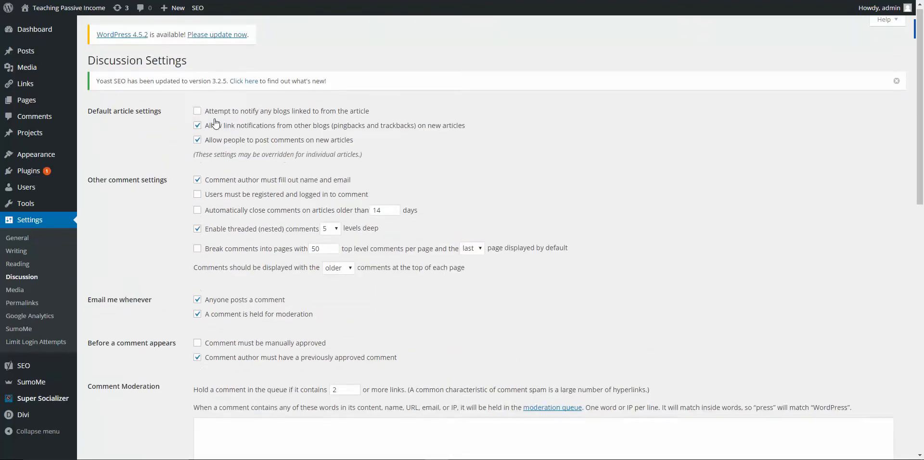
scroll(144, 139, down, 1)
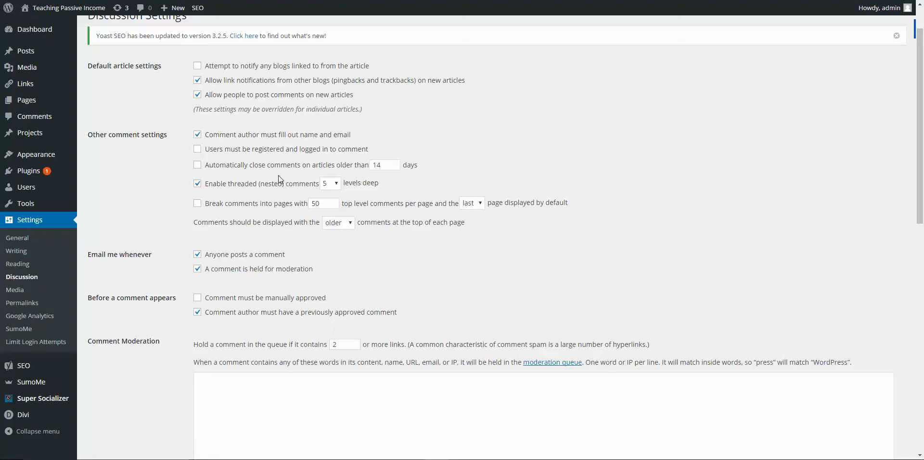
Open the media settings to review the image sizes and upload options, and examine the permalink settings' URL structures
scroll(261, 175, down, 2)
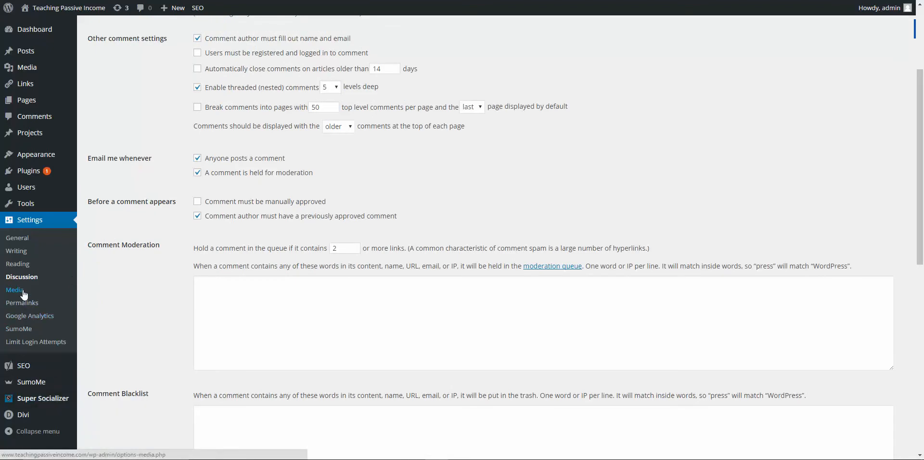
click(22, 287)
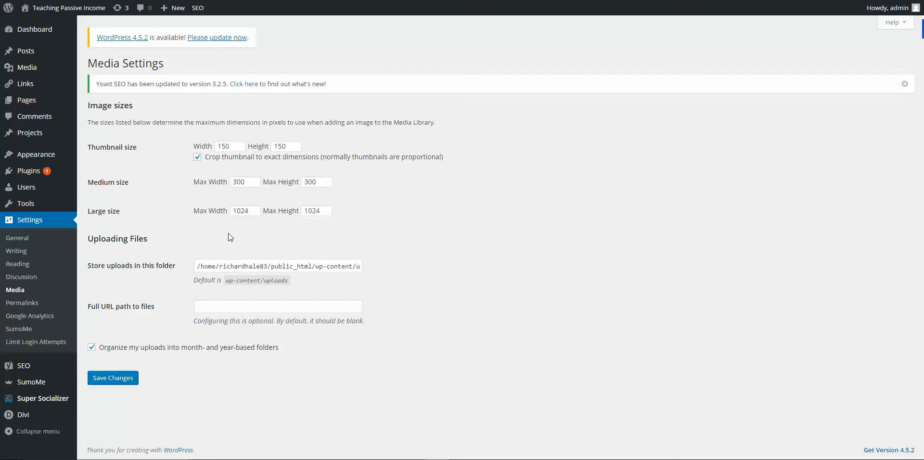
click(28, 302)
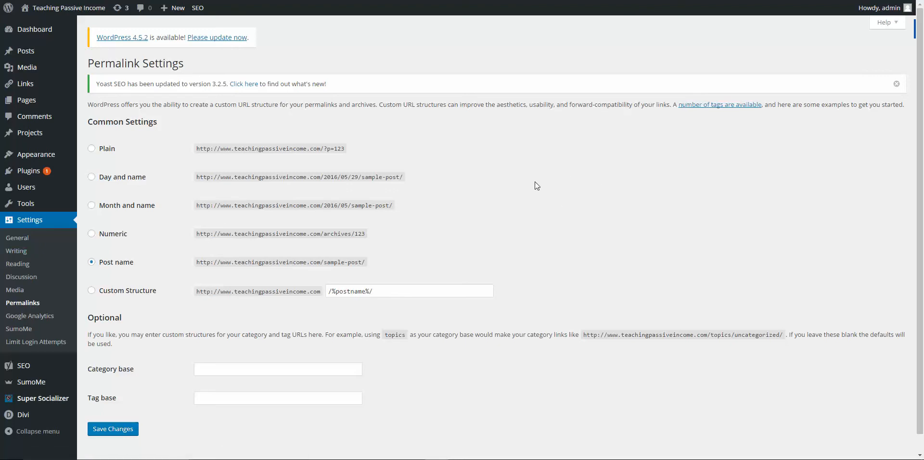
scroll(536, 186, down, 1)
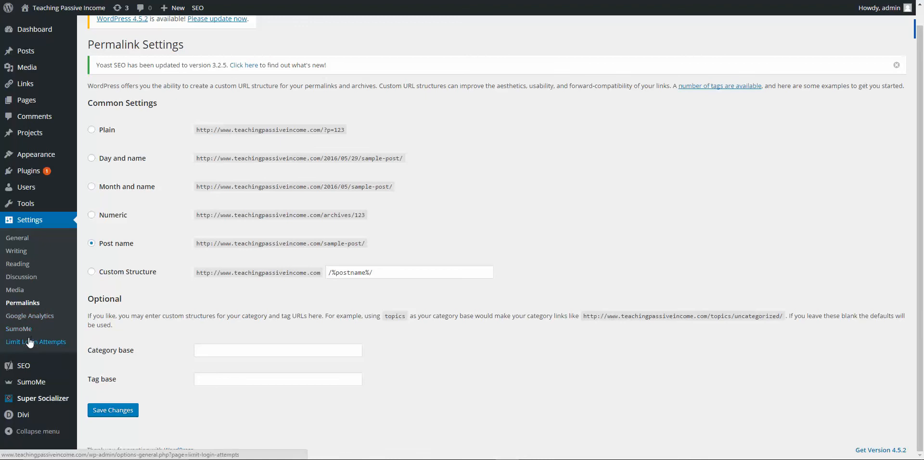
View the installed plugins, and open the page for adding new plugins to look over the featured ones and popular tags
click(28, 172)
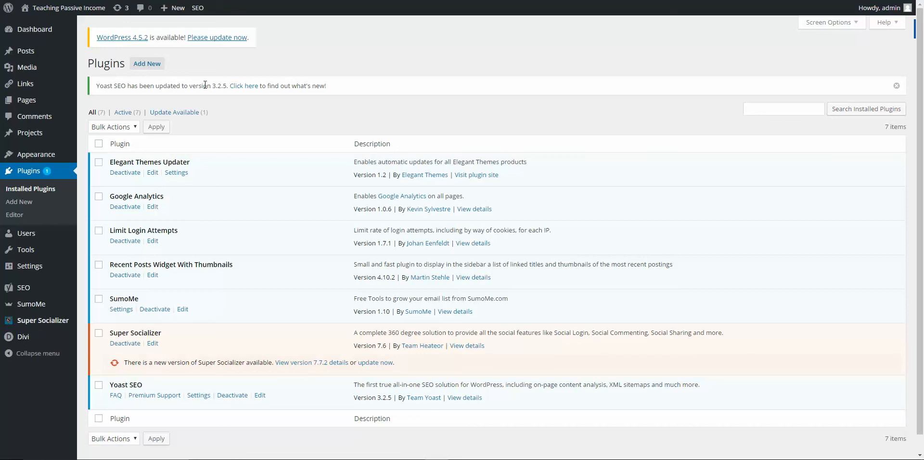
click(152, 64)
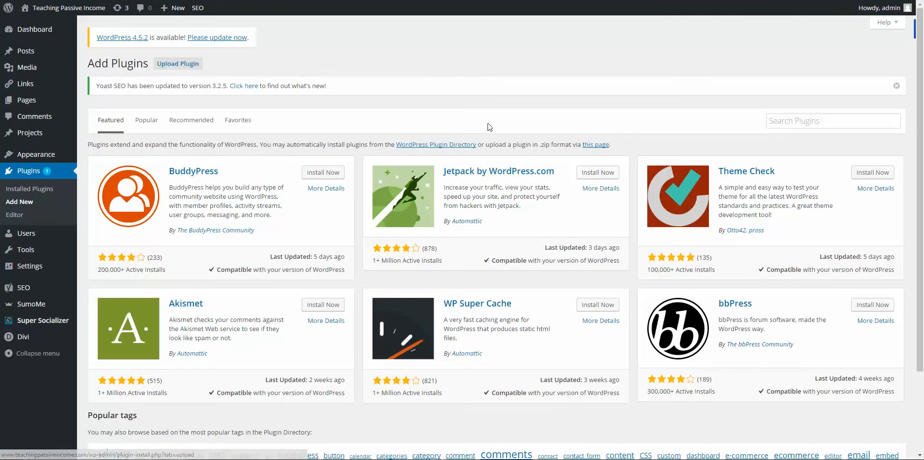
scroll(558, 190, down, 3)
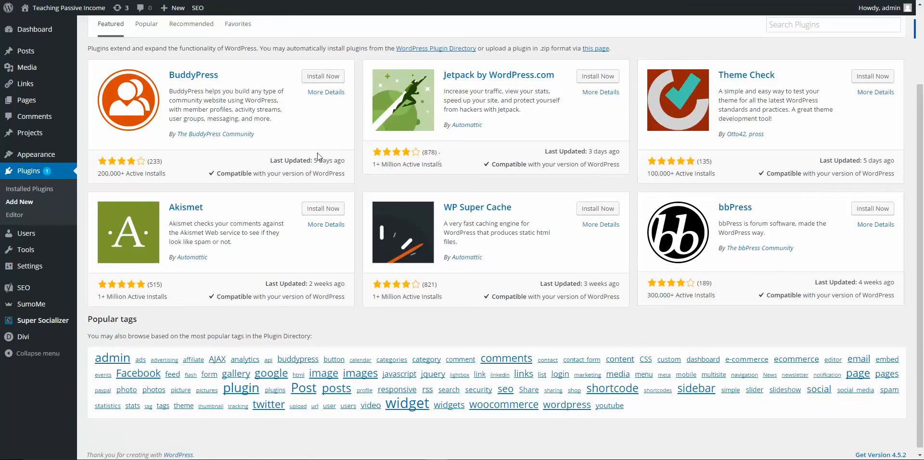
scroll(450, 288, up, 3)
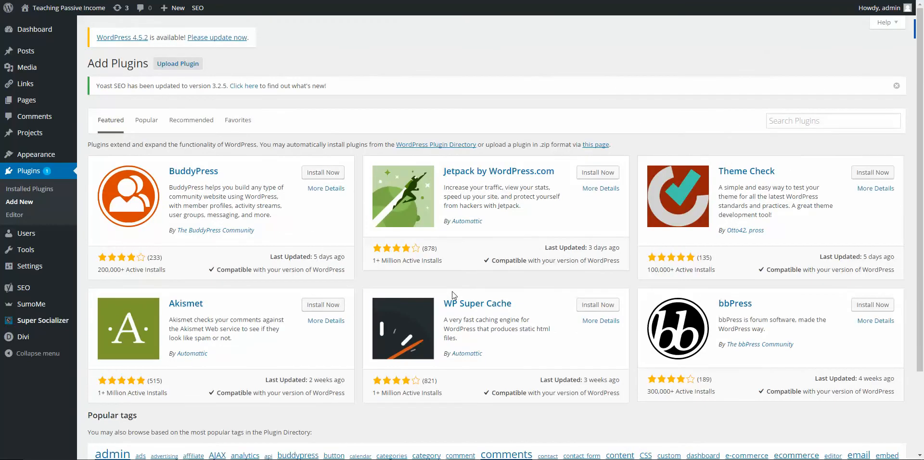
Search the plugin directory for "social media buttons" and look through the matching plugins
click(831, 125)
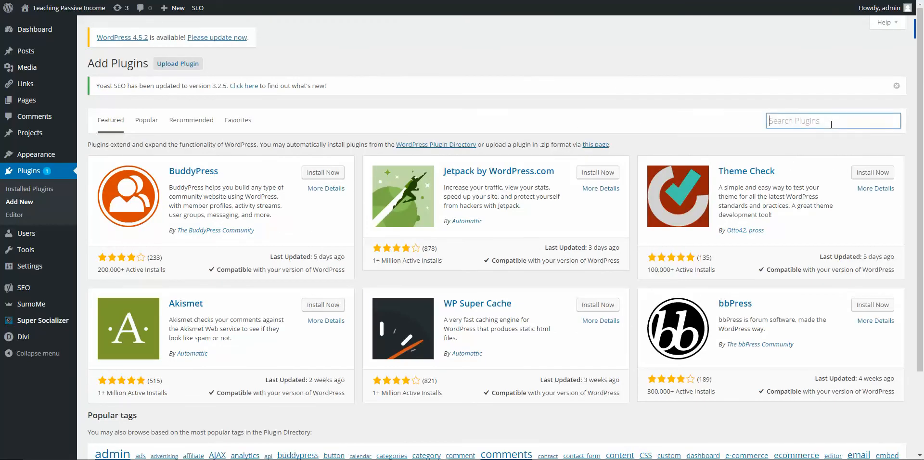
text(soc)
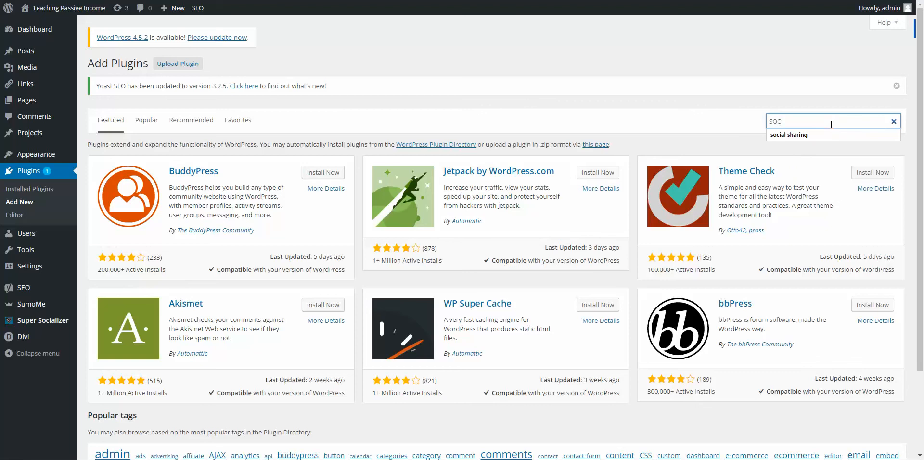
text(ial medi)
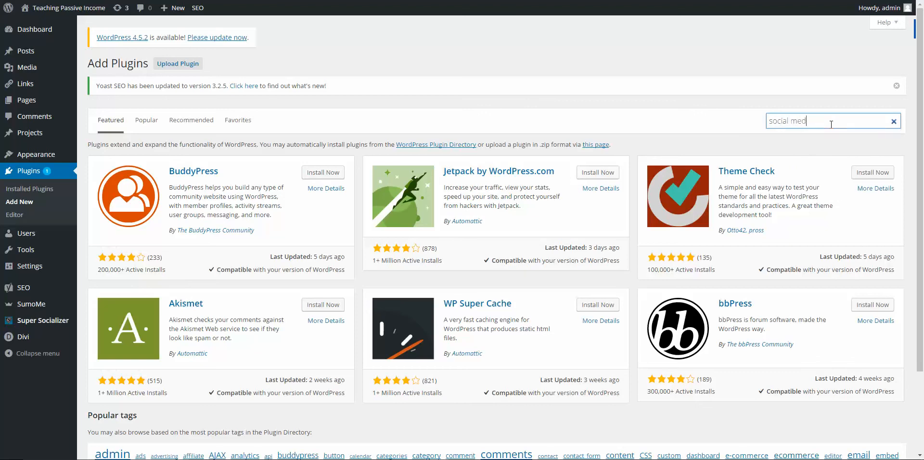
text(a buttons)
key(Return)
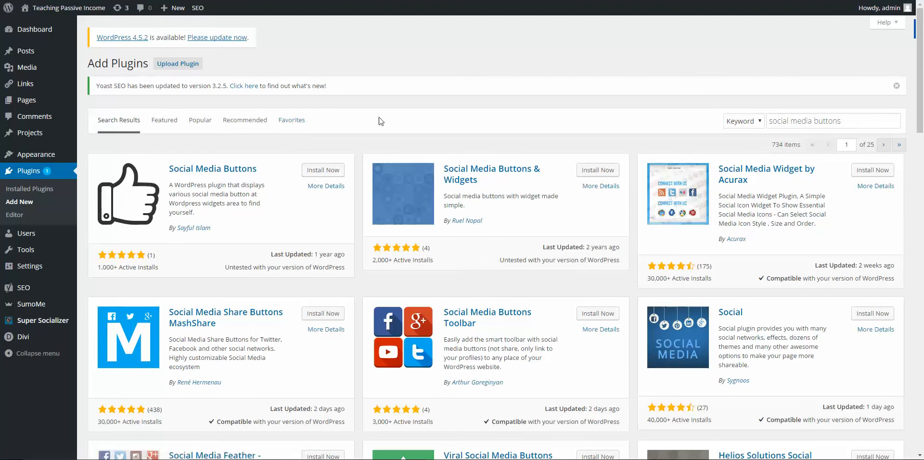
scroll(395, 137, down, 2)
scroll(409, 150, down, 1)
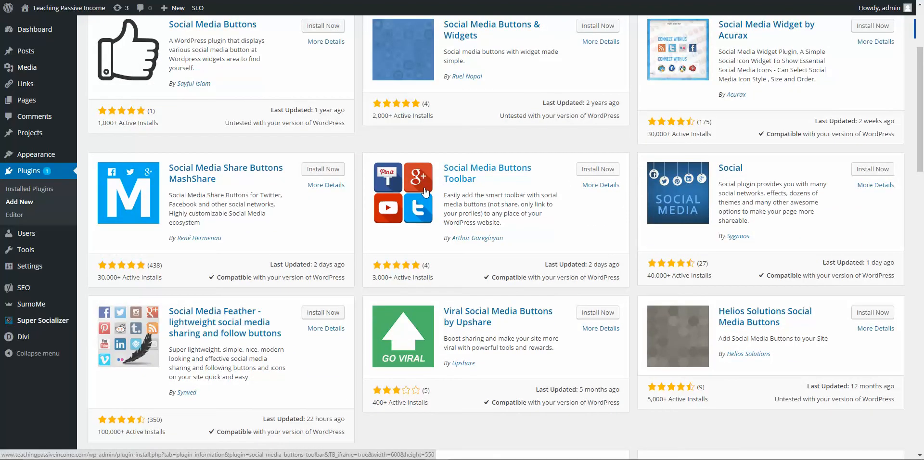
scroll(424, 191, down, 5)
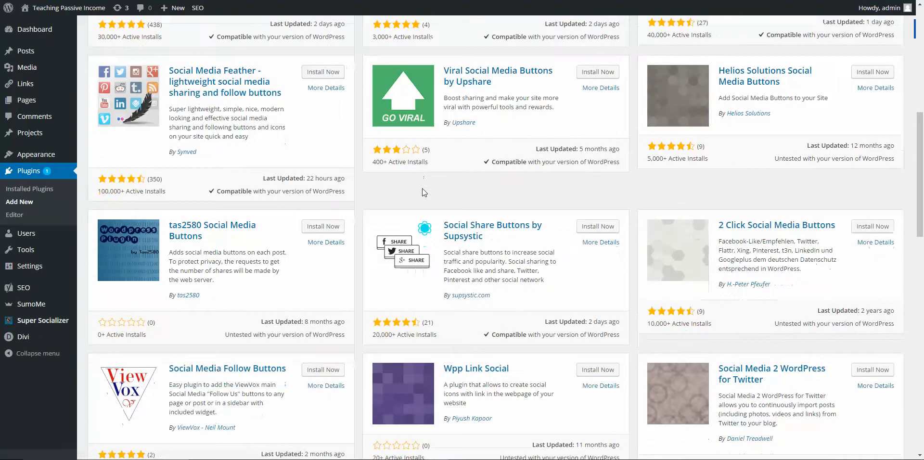
scroll(424, 192, down, 4)
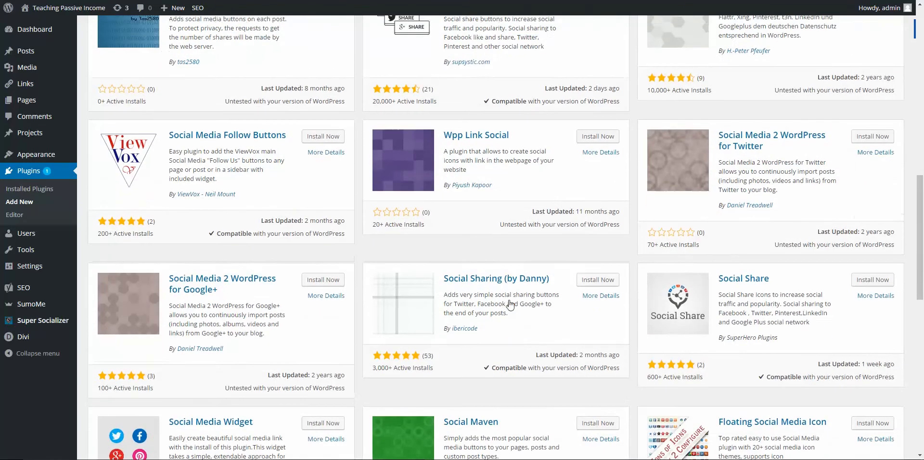
scroll(481, 269, up, 8)
scroll(501, 289, up, 5)
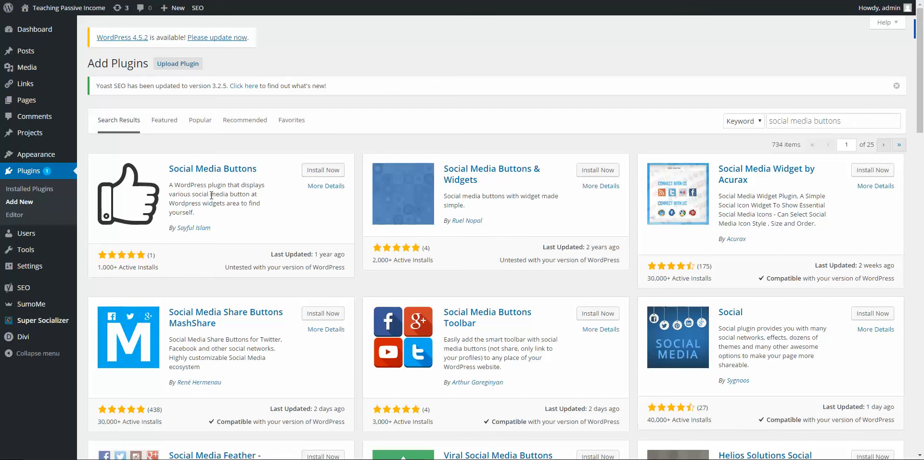
View the details of the Social Media Buttons plugin, checking its installation, screenshots and description sections, and close them without installing
click(314, 188)
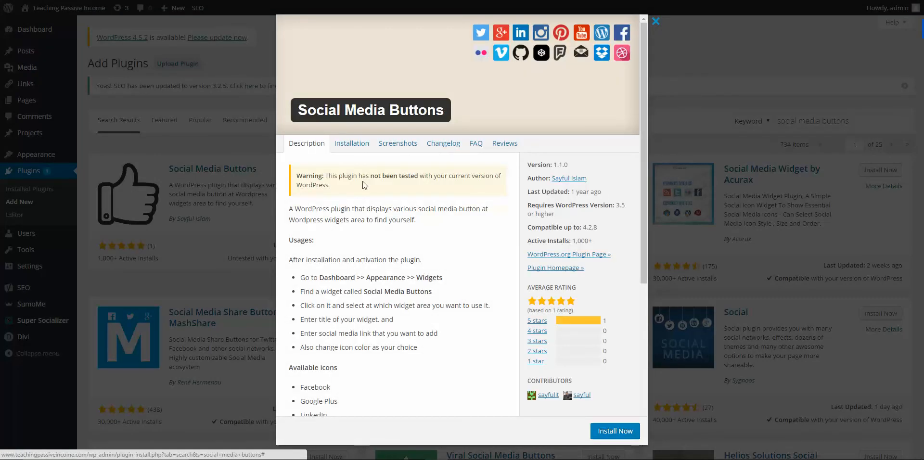
click(356, 147)
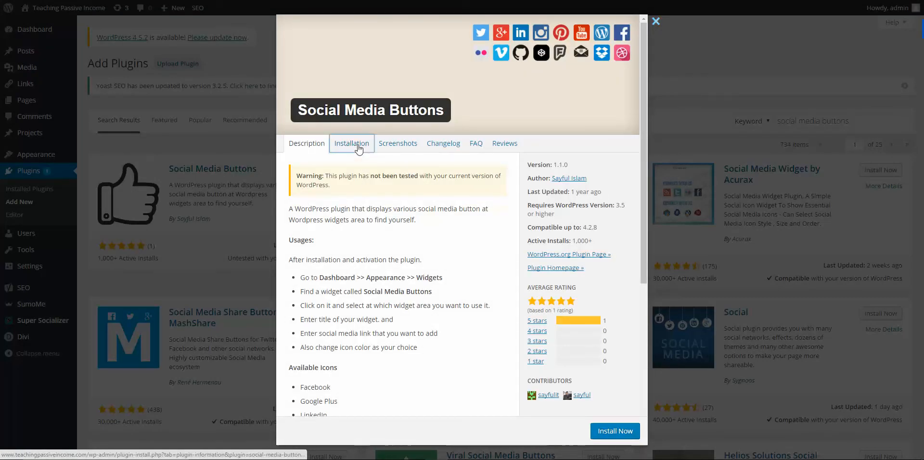
click(396, 147)
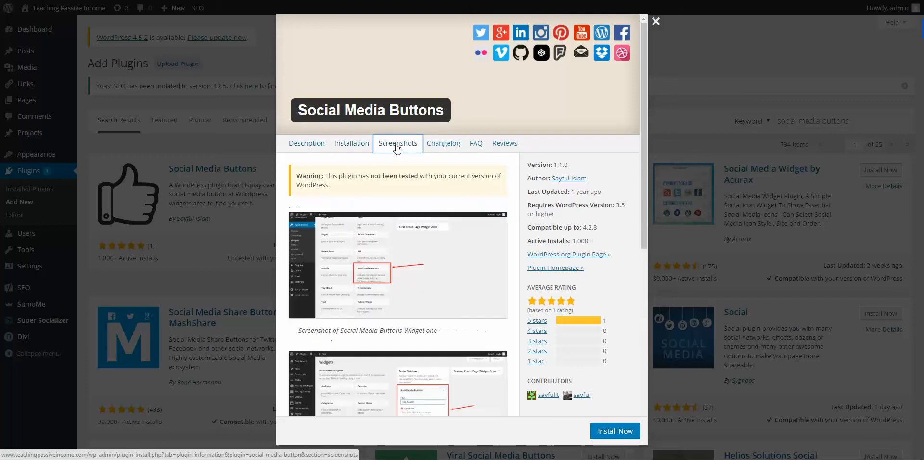
click(319, 145)
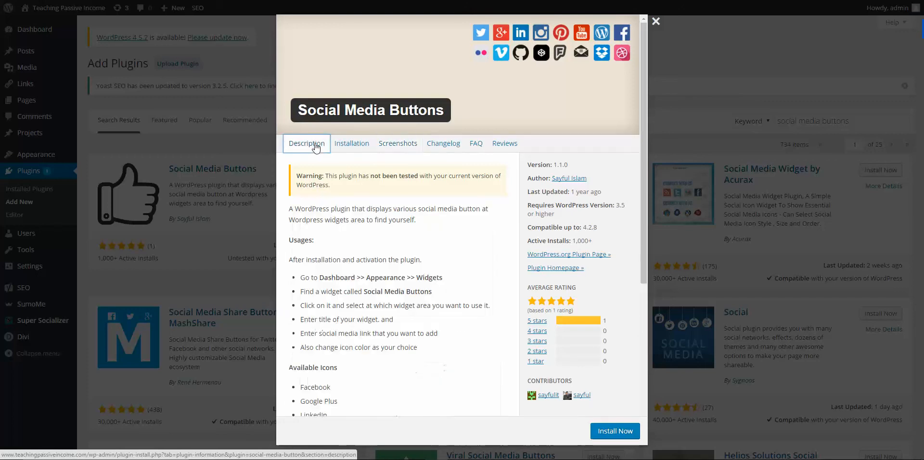
scroll(442, 252, down, 5)
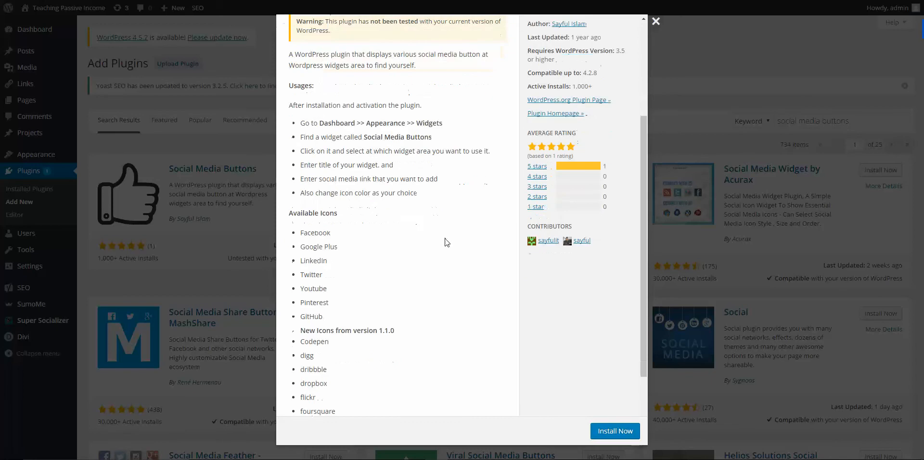
scroll(444, 254, up, 5)
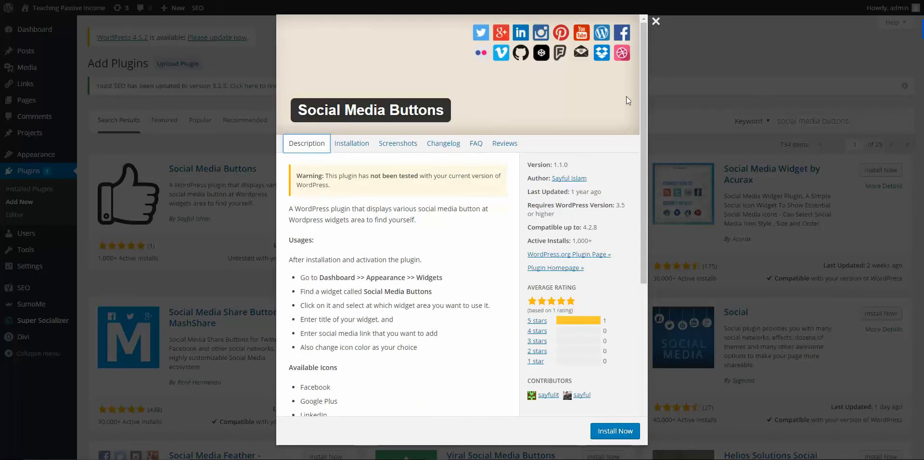
click(655, 23)
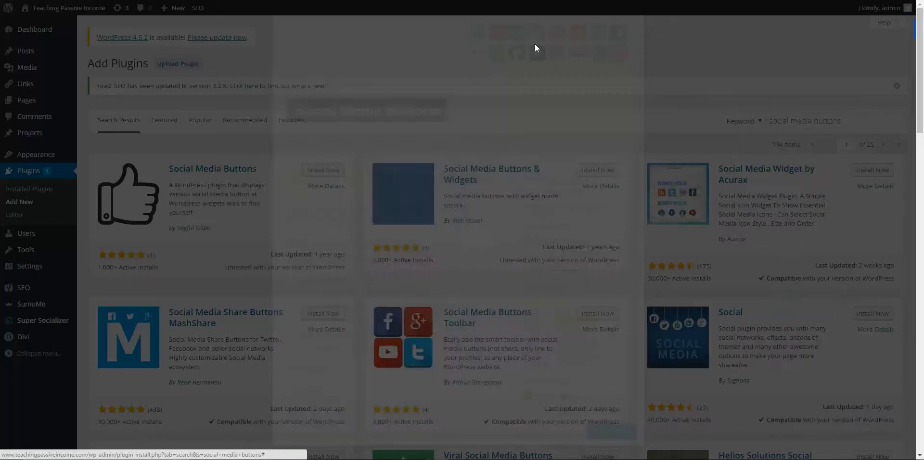
Replace the plugin search with "thumbnails to articles" and look through the matching plugins
drag(847, 121, 727, 121)
key(BackSpace)
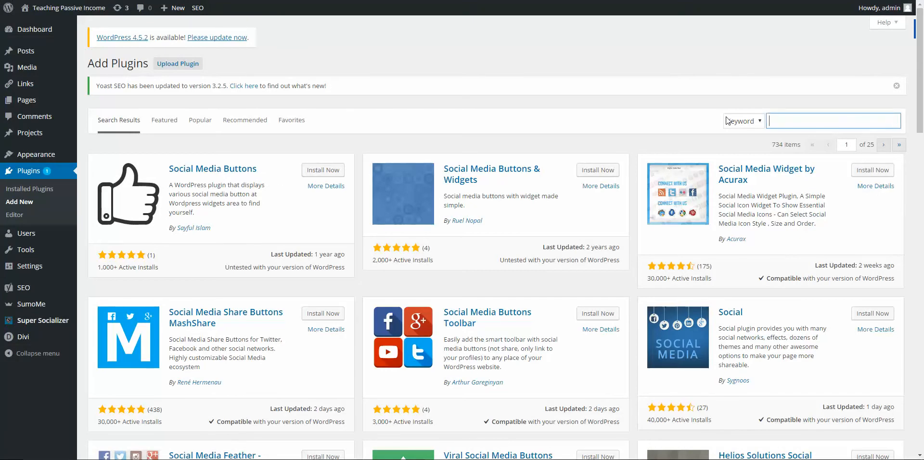
text(thumbnails to articles)
key(Return)
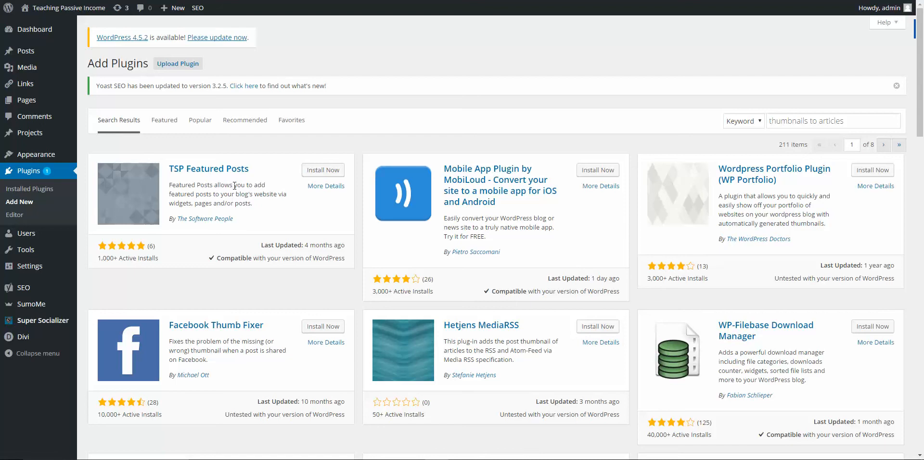
scroll(403, 194, down, 2)
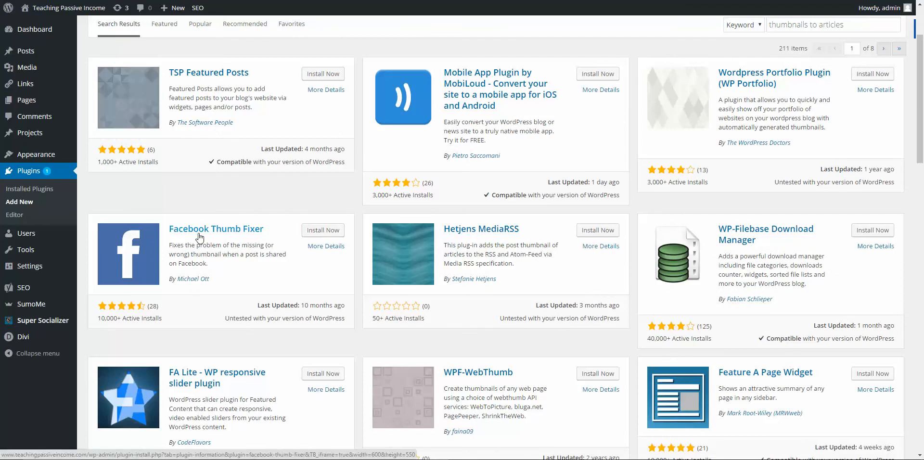
scroll(386, 189, down, 3)
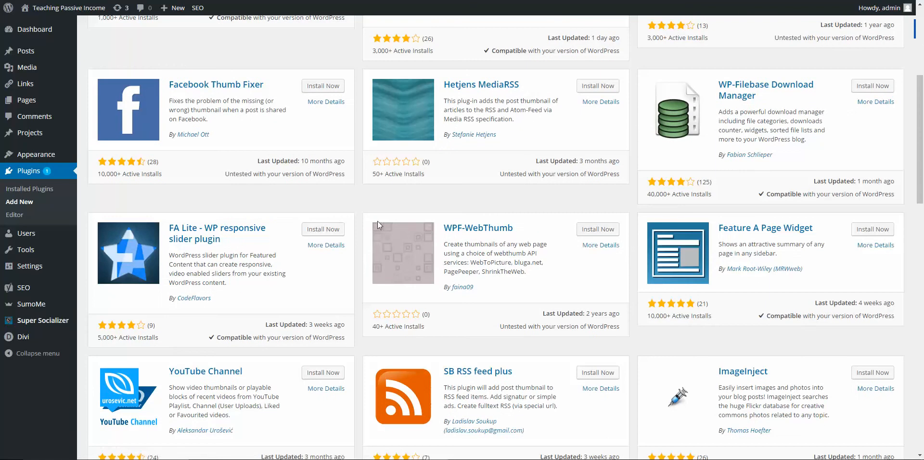
scroll(379, 221, up, 3)
scroll(582, 258, up, 2)
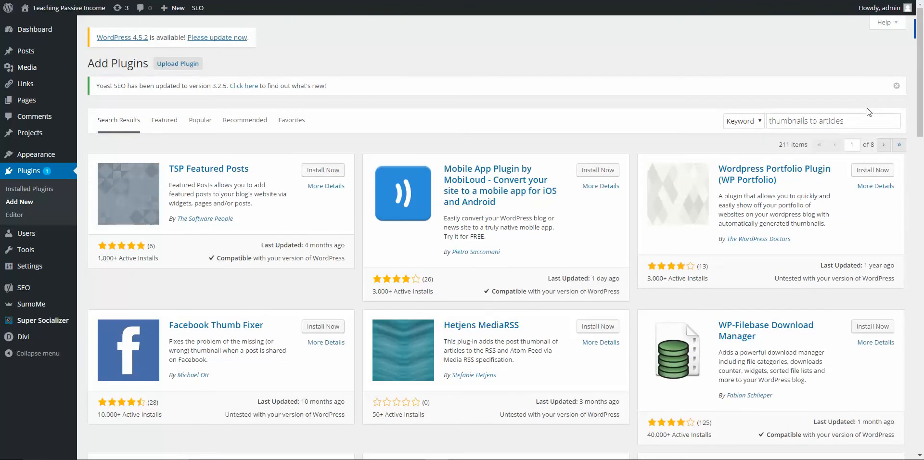
Search the plugin directory for "seo" and compare the plugins' ratings, active installs and compatibility
drag(866, 121, 710, 127)
key(BackSpace)
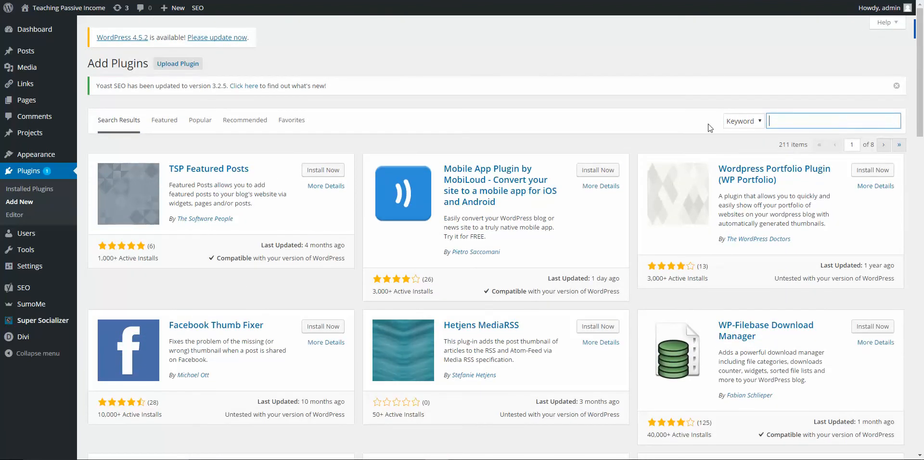
text(seo)
key(Return)
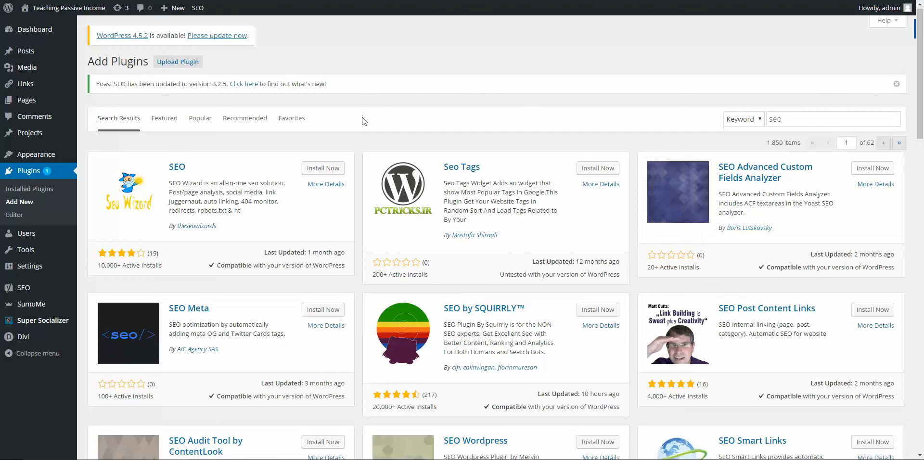
scroll(363, 120, down, 1)
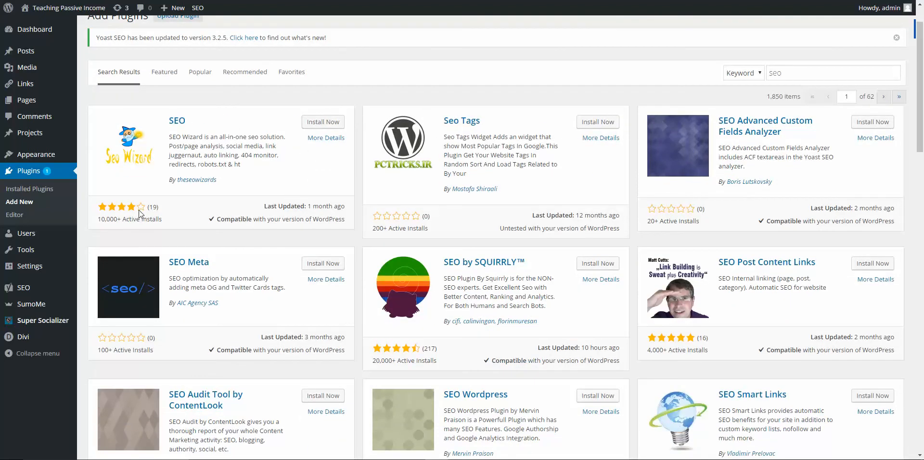
mouse_move(139, 211)
scroll(227, 207, down, 1)
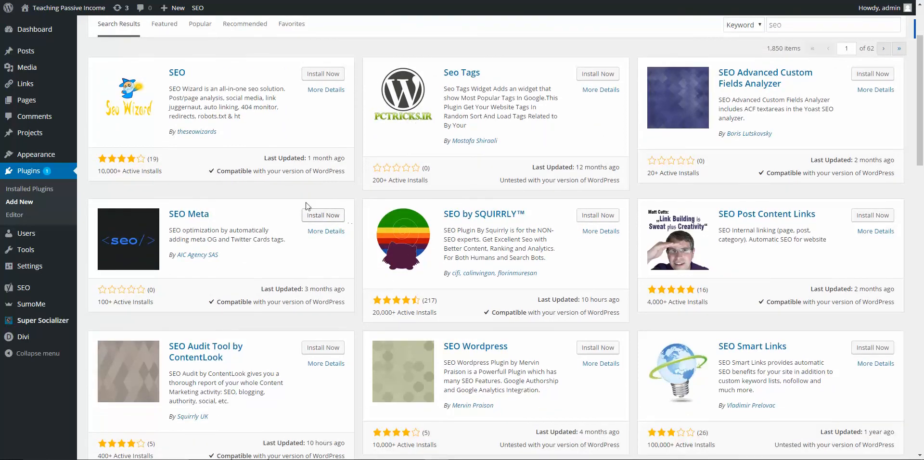
scroll(248, 177, up, 1)
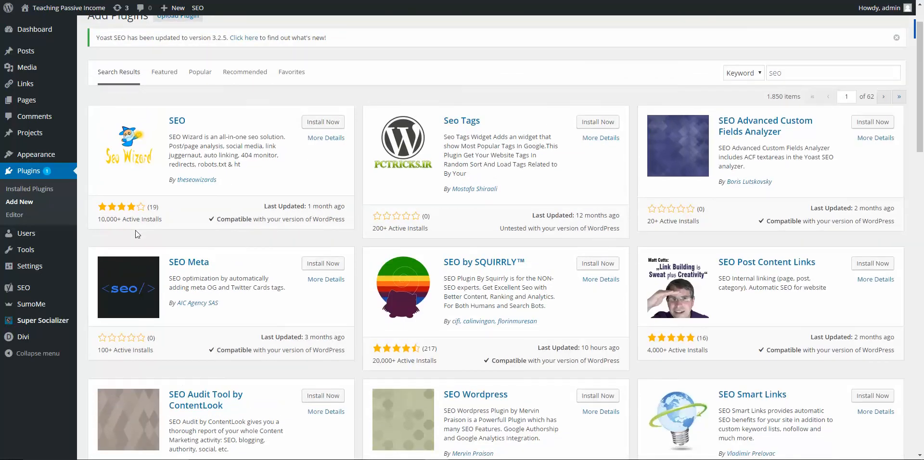
scroll(416, 216, down, 3)
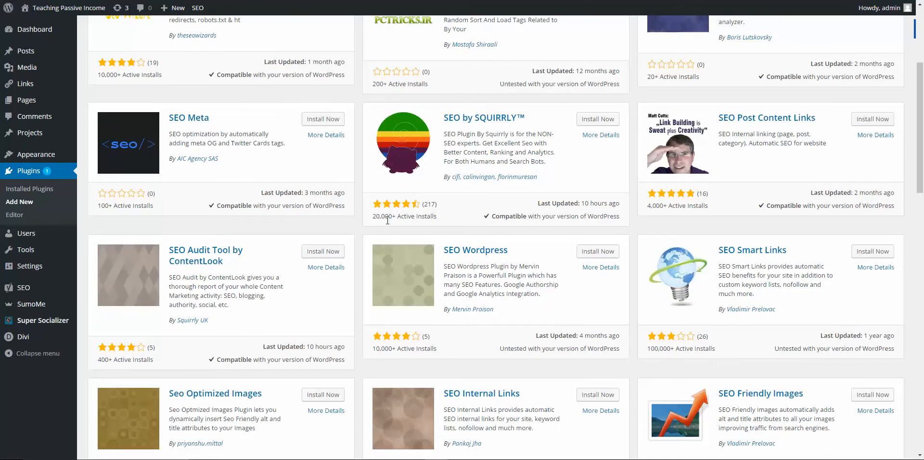
scroll(417, 216, down, 4)
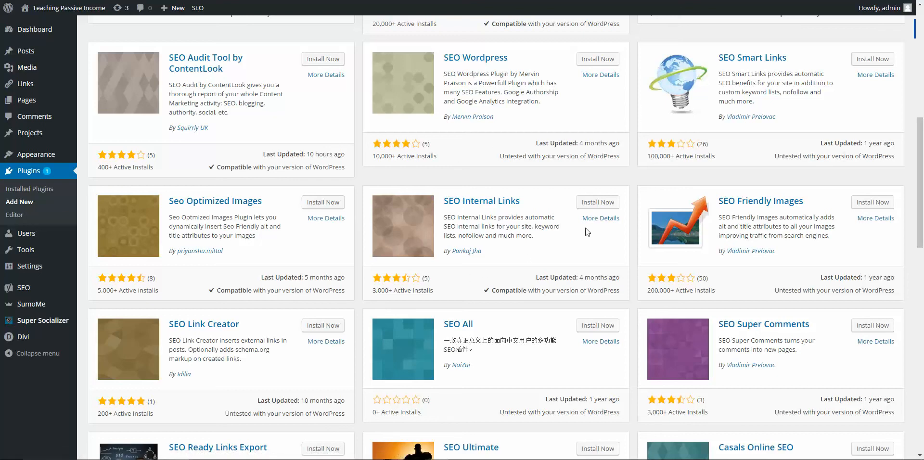
Look through the remaining "seo" plugin results on the first page, comparing ratings, active installs and last update dates
scroll(719, 224, up, 1)
scroll(727, 208, up, 2)
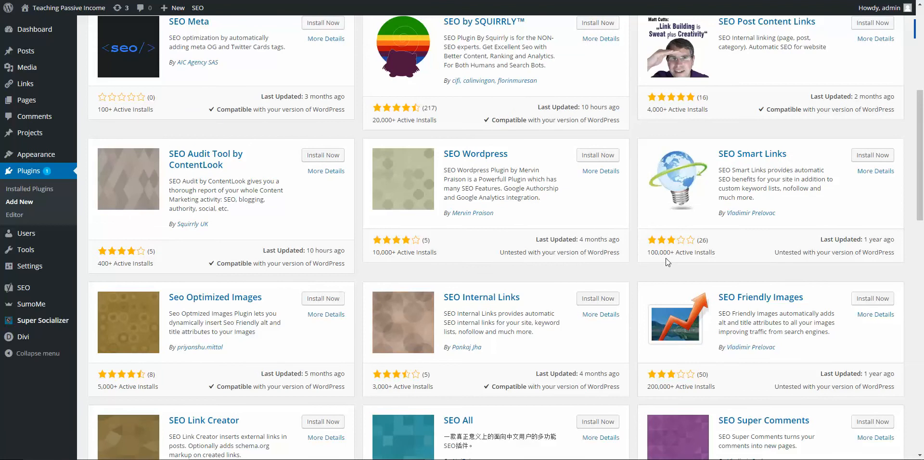
scroll(692, 260, up, 6)
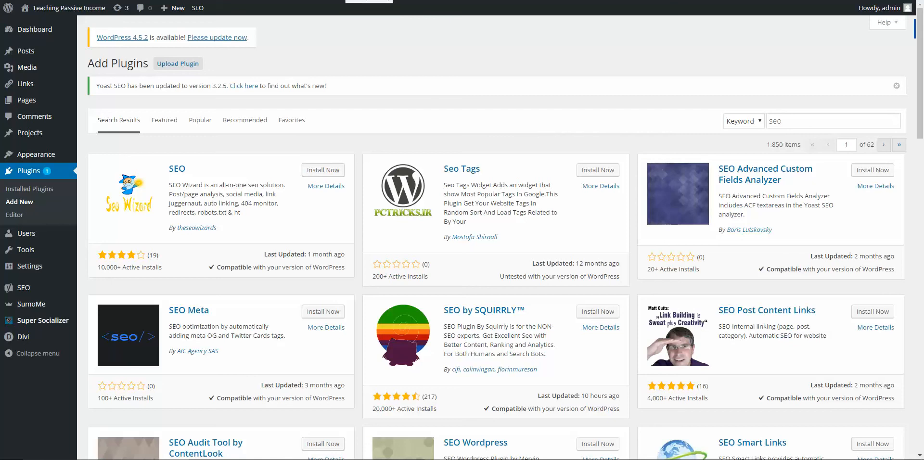
scroll(612, 173, down, 12)
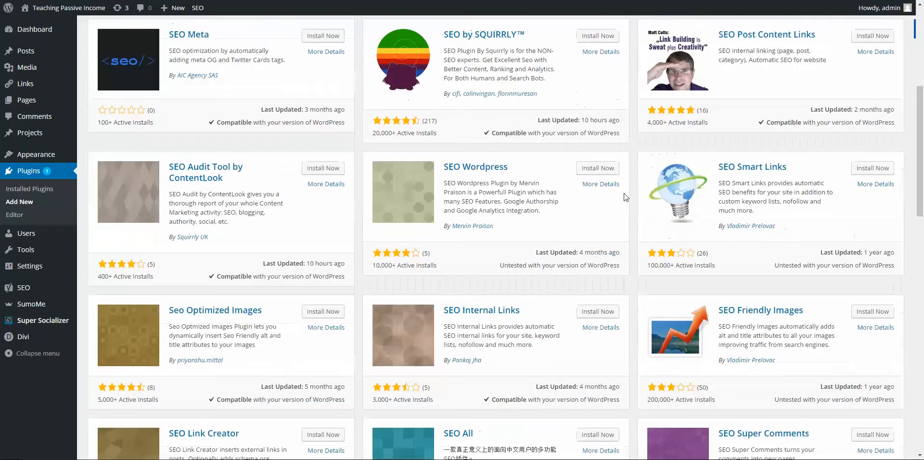
scroll(572, 205, down, 6)
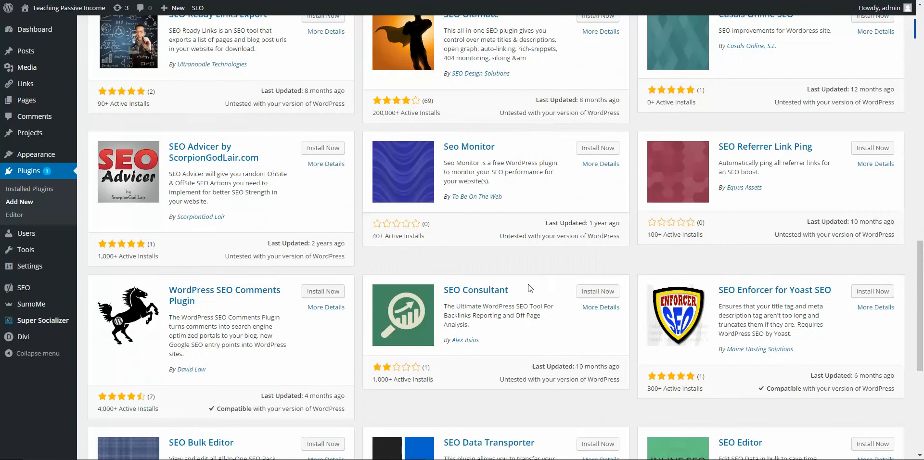
scroll(528, 289, up, 12)
scroll(522, 291, up, 6)
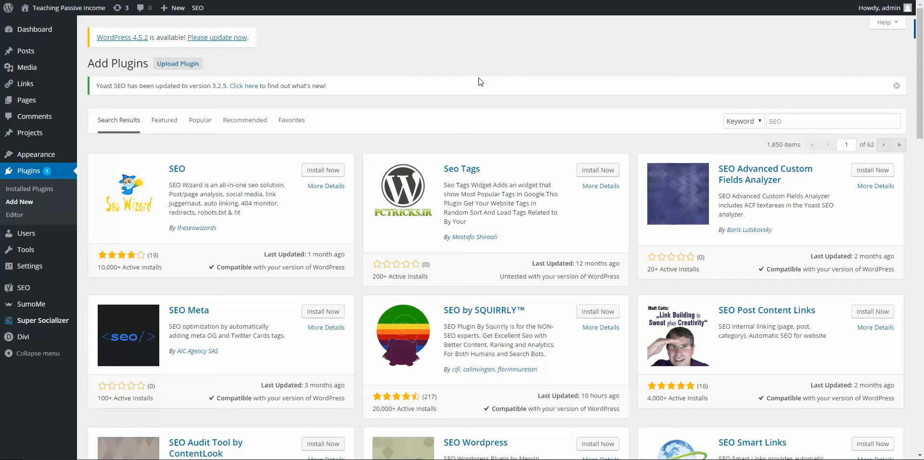
Open the list of installed plugins and review each plugin's description, version and available actions
click(39, 172)
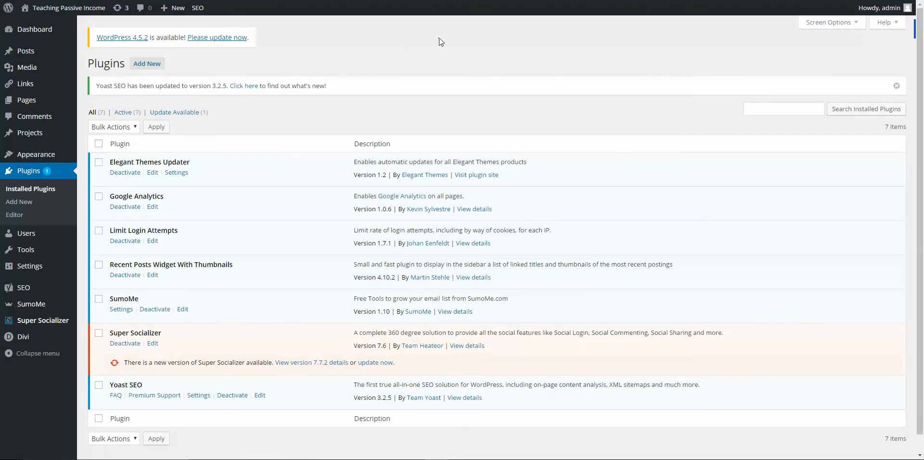
scroll(439, 46, down, 1)
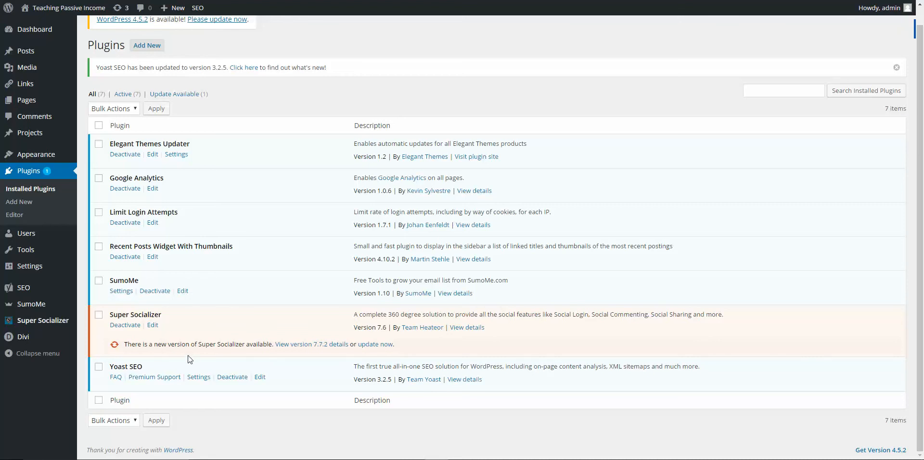
scroll(180, 362, up, 1)
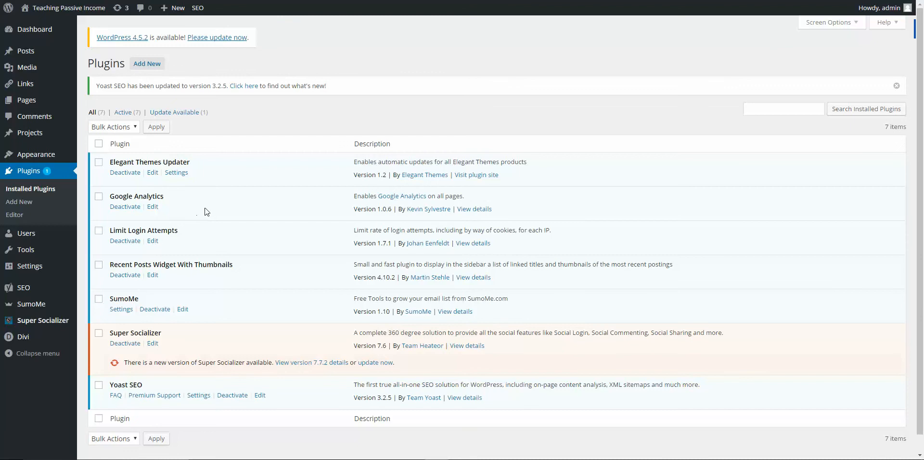
Check the admin navigation entries of the SumoMe, Super Socializer and Divi add-ons, including Super Socializer's subpages
mouse_move(25, 295)
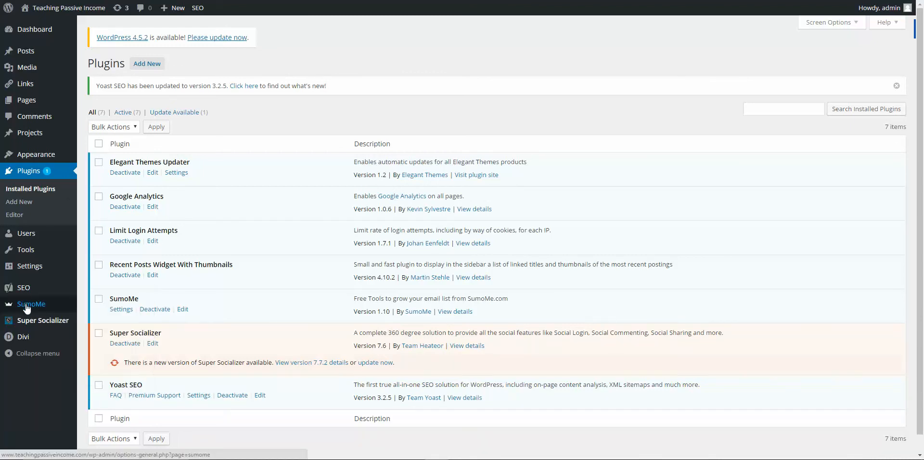
mouse_move(30, 325)
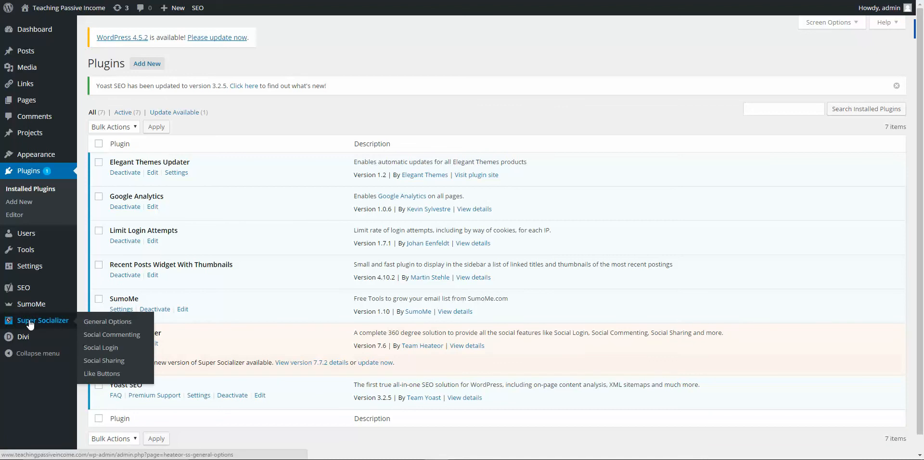
mouse_move(27, 342)
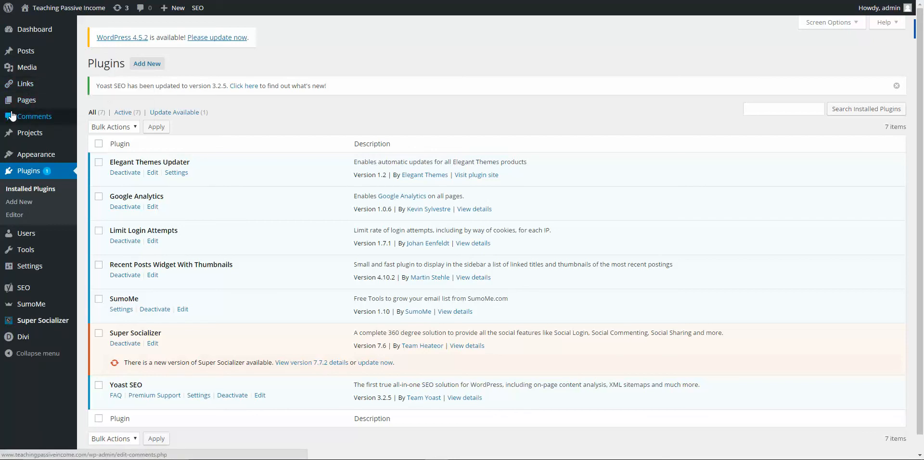
mouse_move(63, 107)
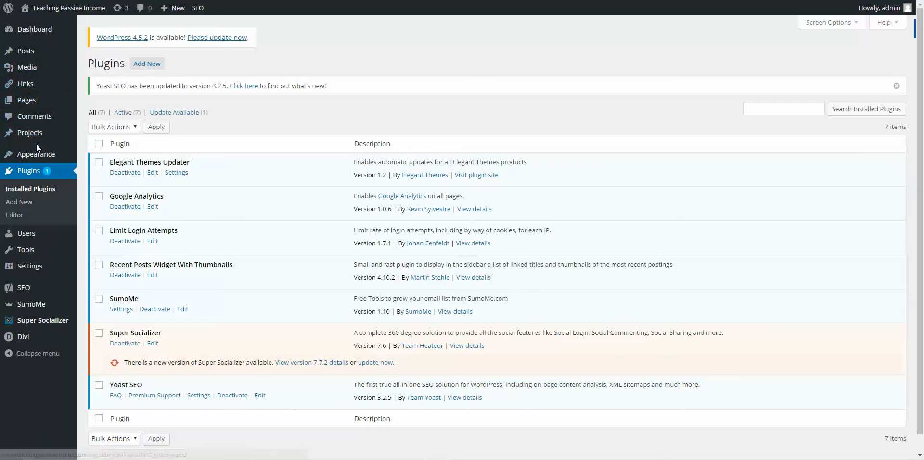
mouse_move(28, 261)
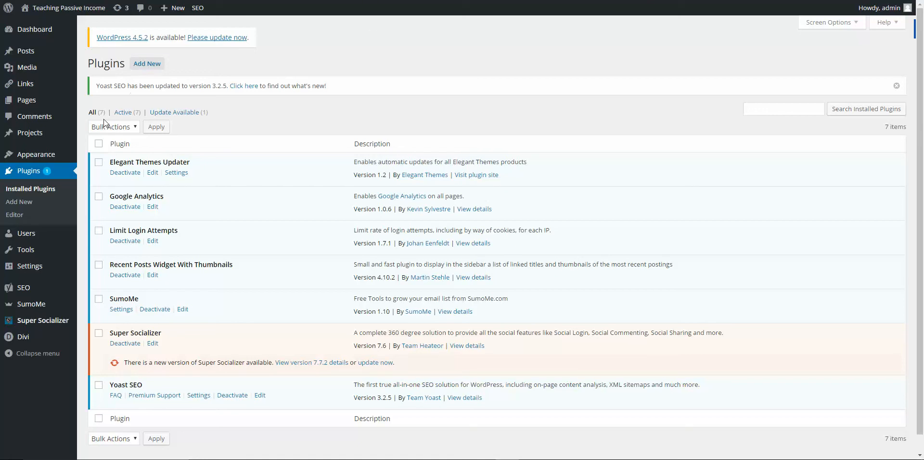
Open the Widgets page and examine the available widgets, the Sidebar area and the footer areas
mouse_move(43, 158)
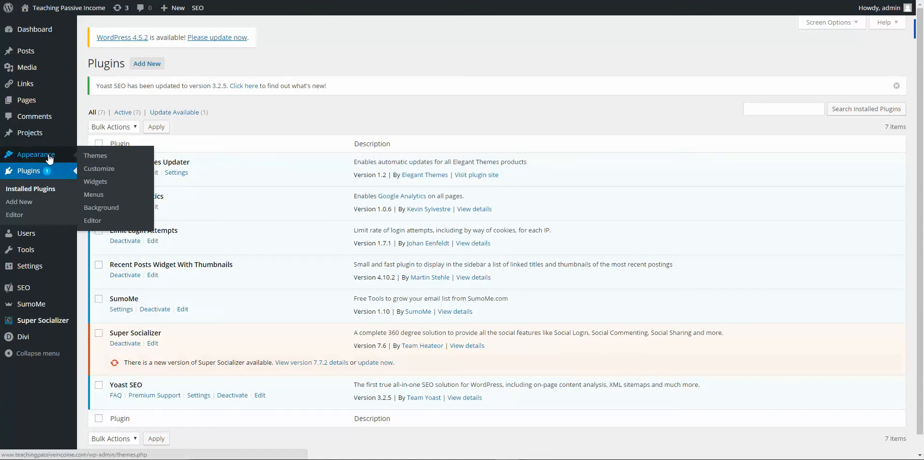
click(97, 183)
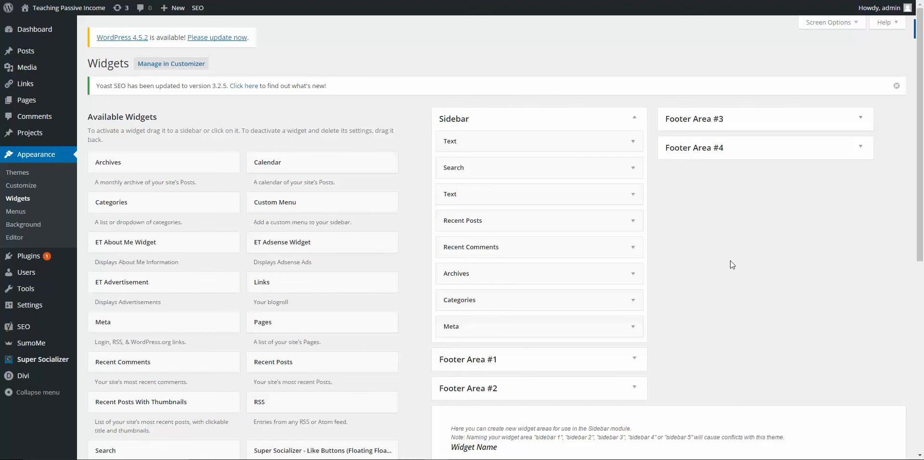
scroll(730, 261, down, 1)
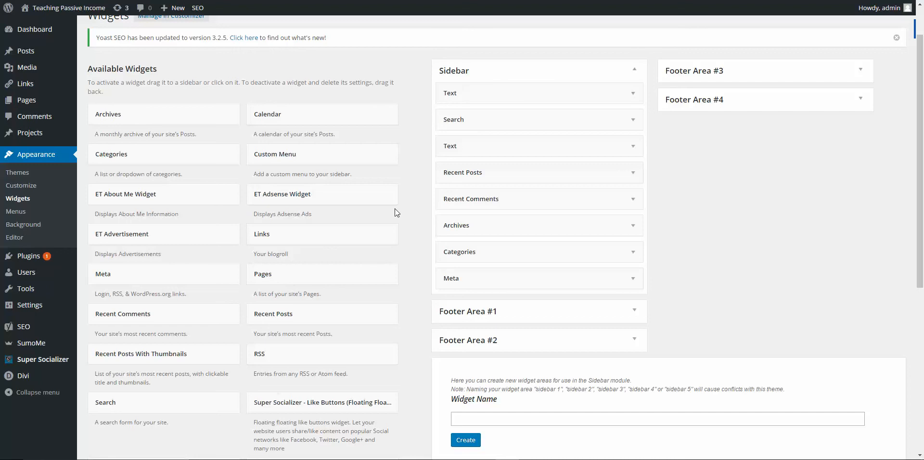
Expand the first Text widget in the Sidebar area and examine its GoDaddy banner code
click(633, 93)
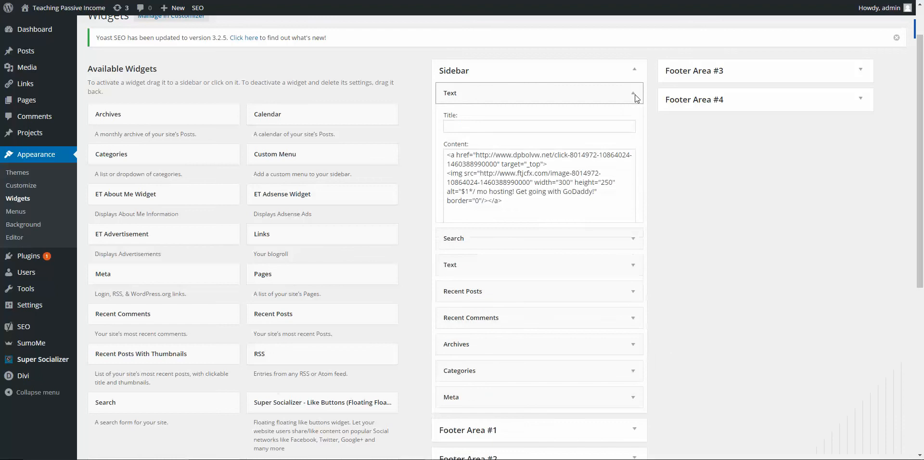
drag(521, 204, 445, 155)
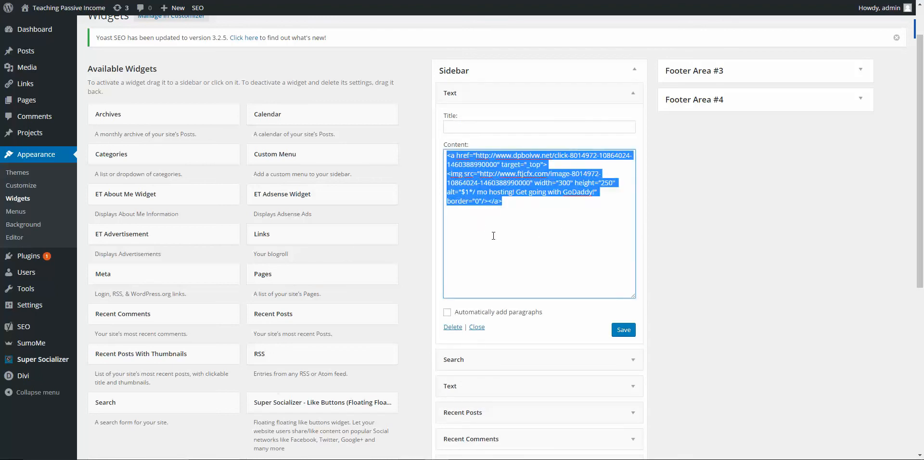
click(544, 216)
Add a new Text widget to the Sidebar area between Categories and Meta, leaving its content empty
scroll(335, 202, down, 1)
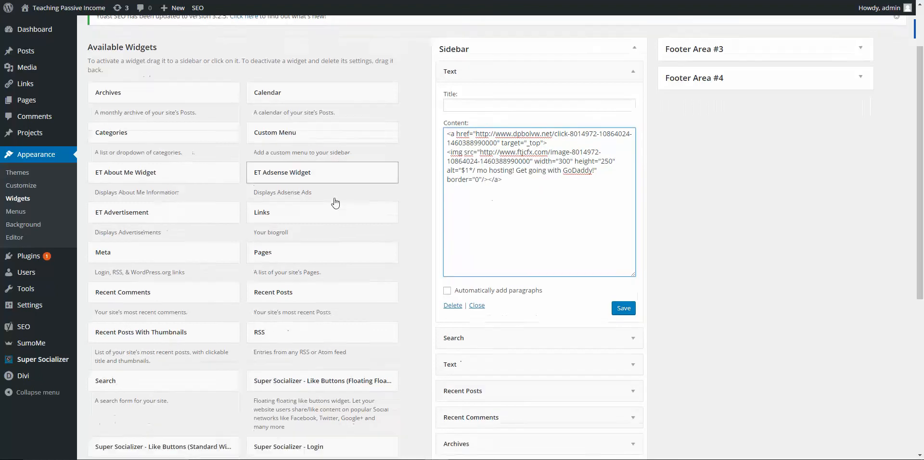
scroll(335, 203, down, 6)
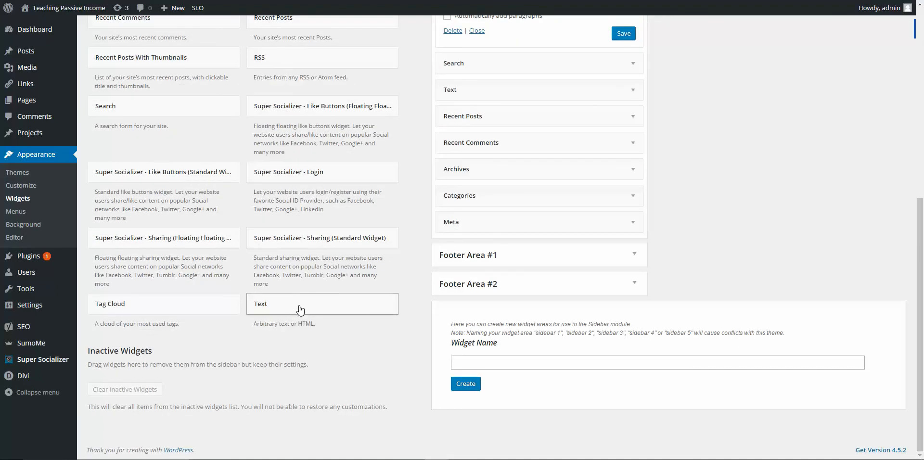
drag(300, 309, 506, 216)
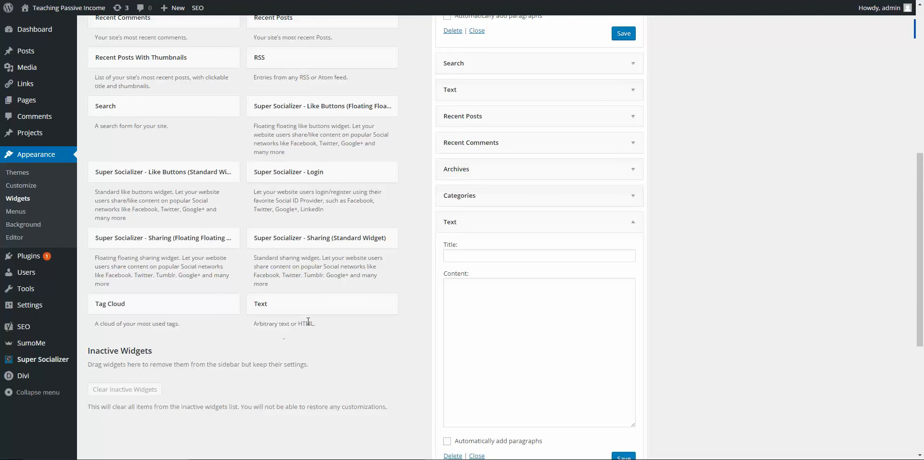
click(520, 300)
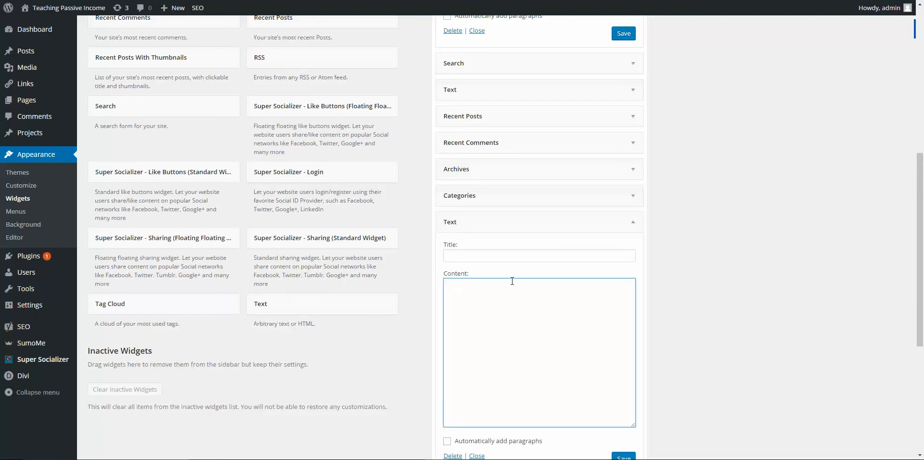
Collapse the empty Text widget above Meta and move it from the Sidebar area to Inactive Widgets
click(630, 224)
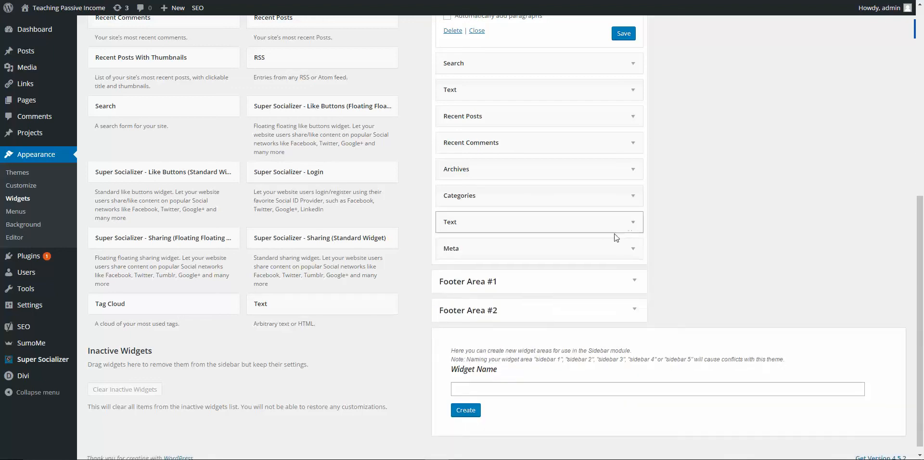
drag(563, 224, 231, 388)
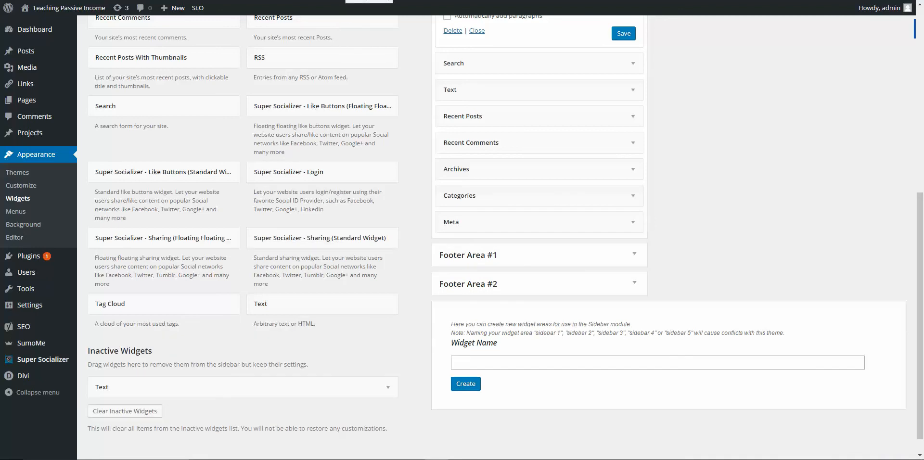
Collapse the first Text widget in the Sidebar area, and expand Footer Area #1 to check its contents before collapsing it again
scroll(703, 280, up, 4)
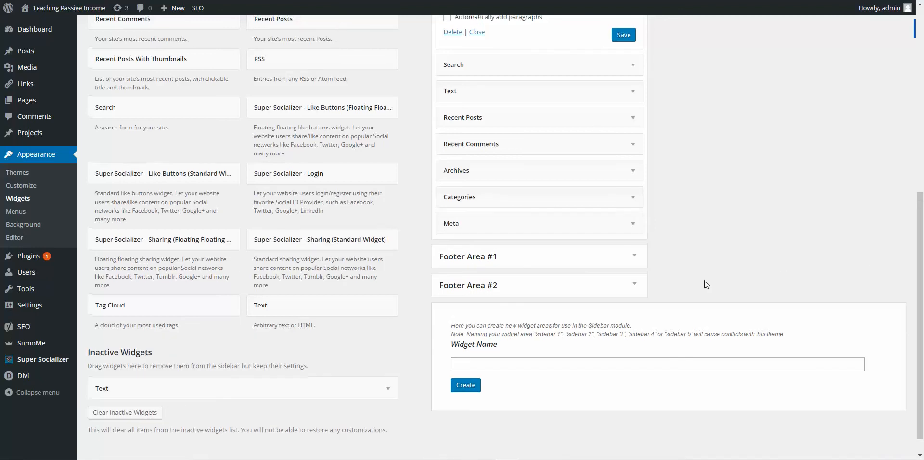
scroll(746, 254, up, 3)
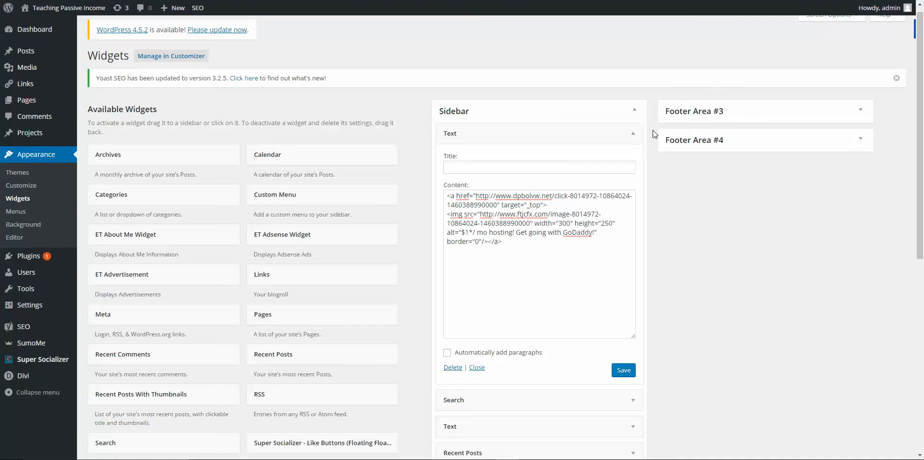
click(629, 140)
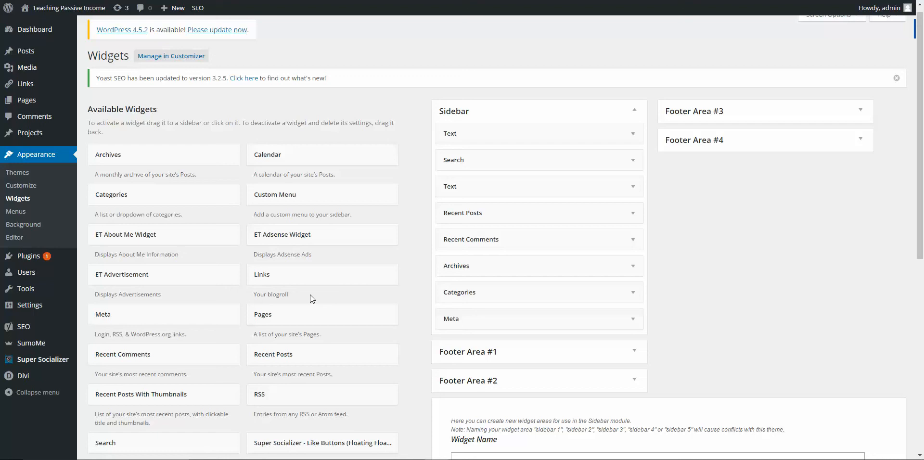
click(631, 351)
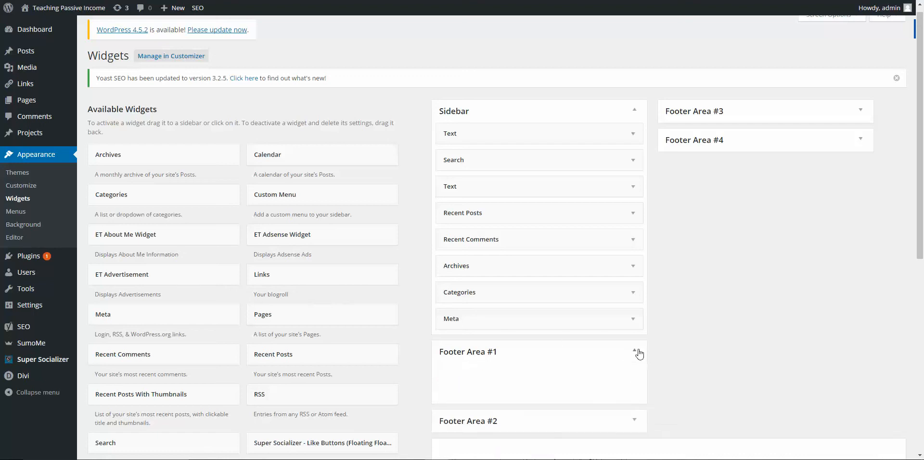
click(638, 352)
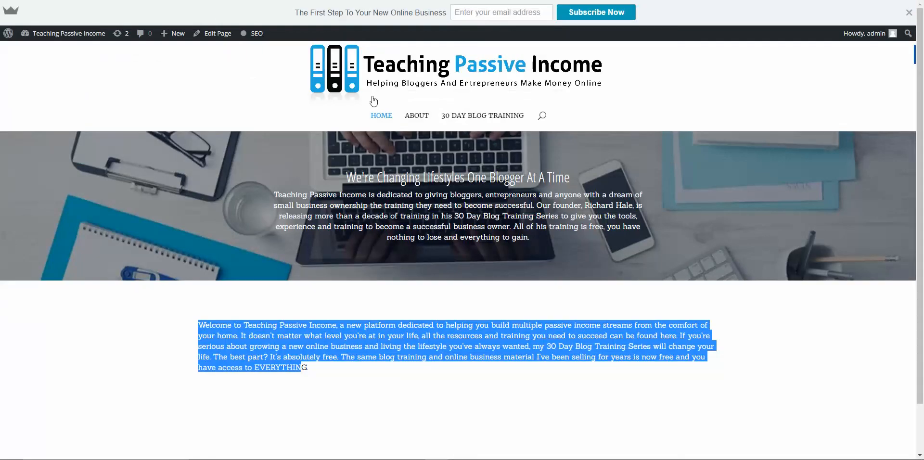
Open the live site's About page and briefly expand the first Sidebar Text widget to relate it to the page's banner
click(423, 117)
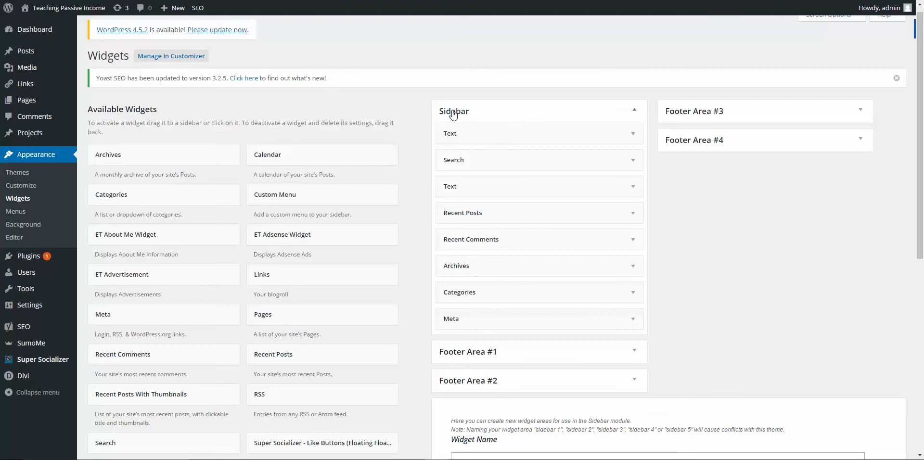
click(635, 137)
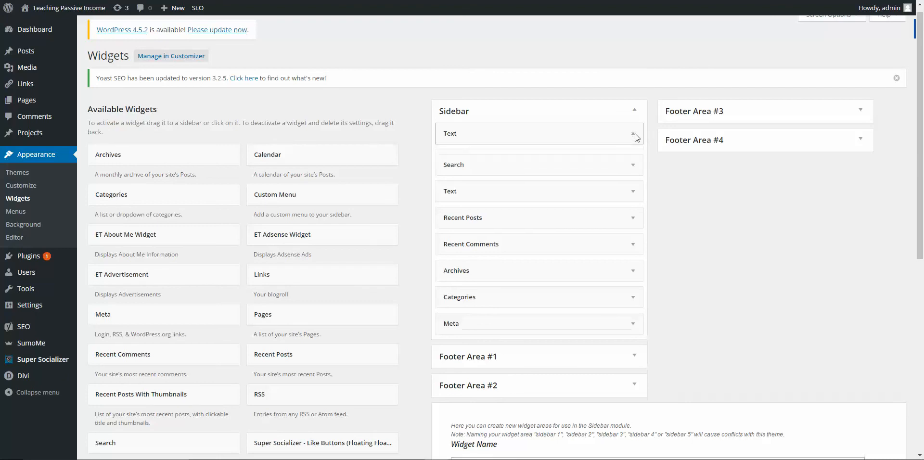
click(634, 135)
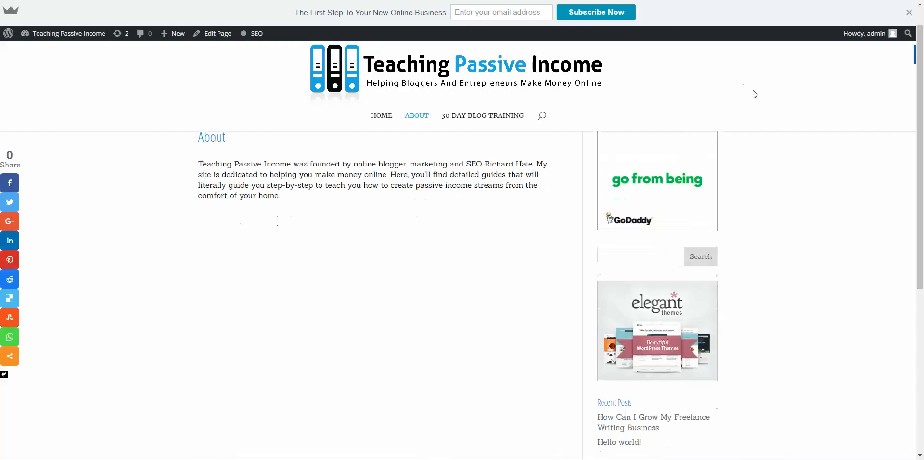
Look over the About page's sidebar items and expand the second Sidebar Text widget to examine its Elegant Themes banner code
scroll(755, 94, down, 2)
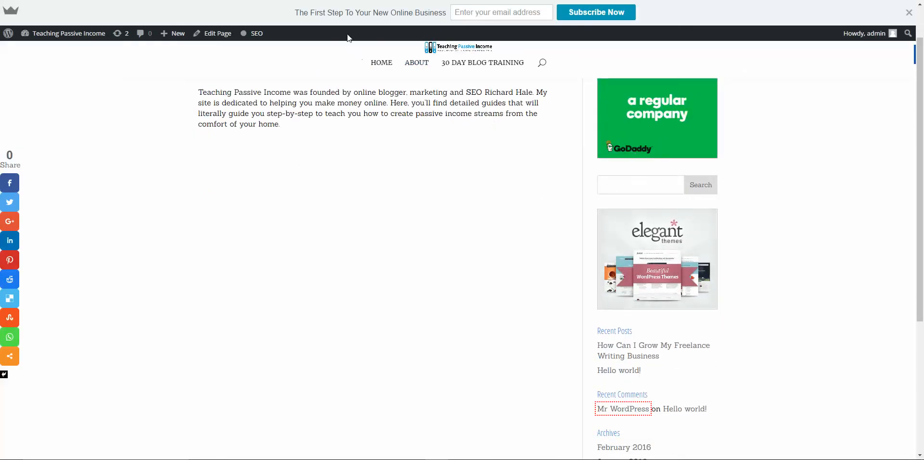
click(602, 184)
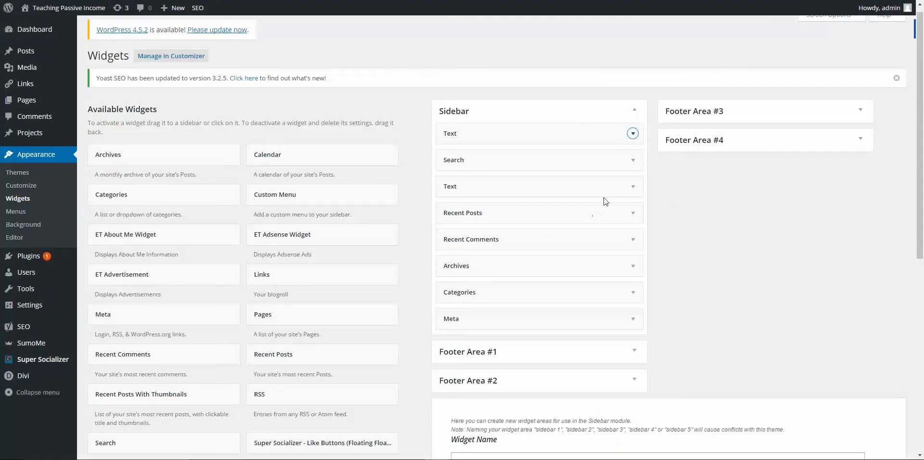
click(633, 188)
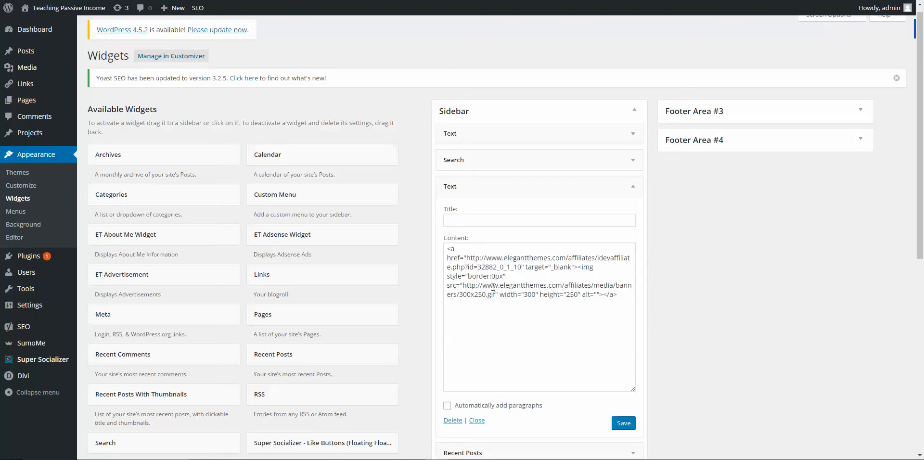
Collapse the second Text widget in the Sidebar area and look through the list of available widgets
click(631, 188)
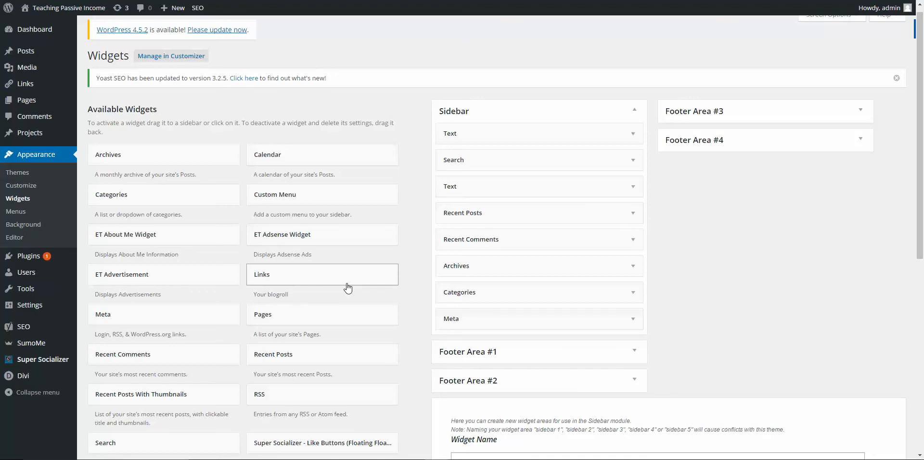
scroll(371, 215, down, 1)
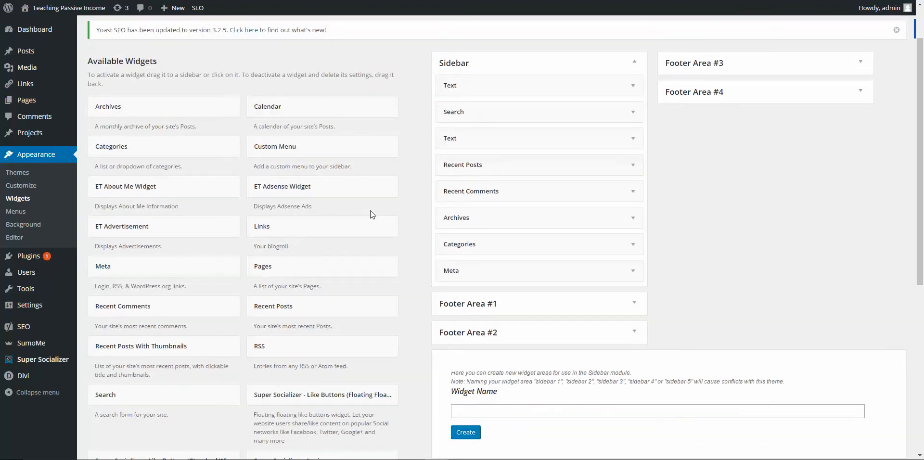
scroll(371, 214, down, 1)
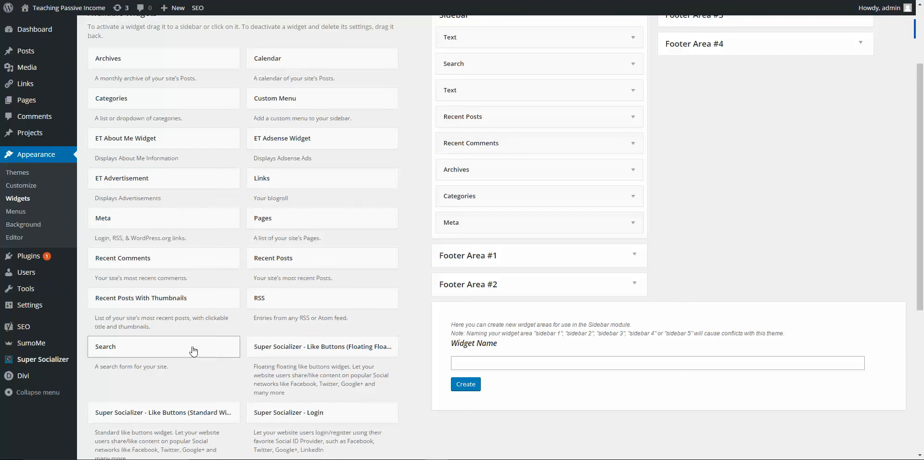
scroll(191, 291, down, 2)
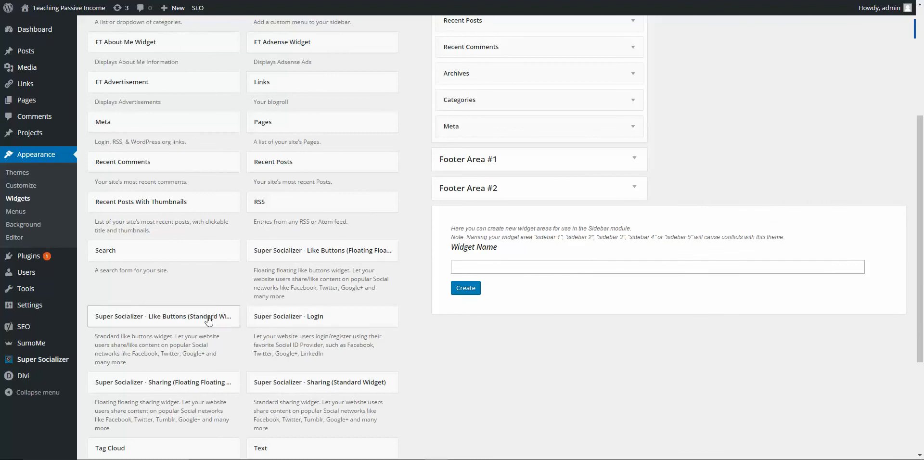
scroll(298, 380, up, 4)
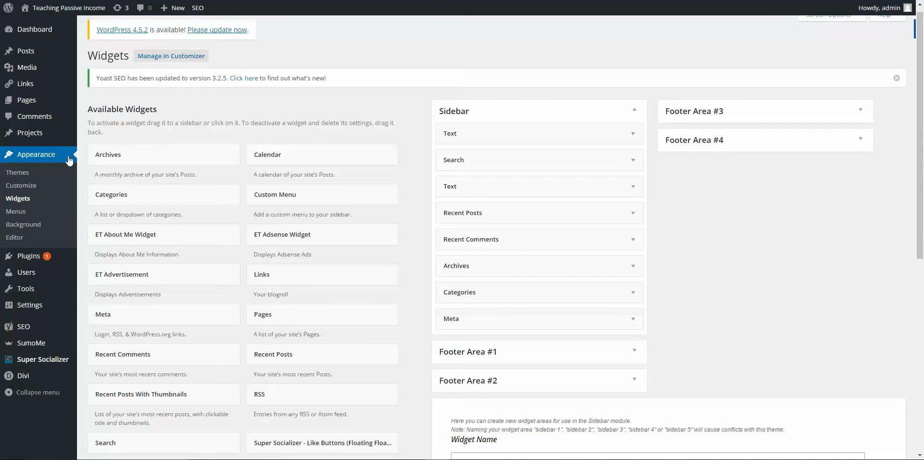
Open the Menus page under Appearance and compare the Main Nav items with the live site's navigation bar
click(20, 216)
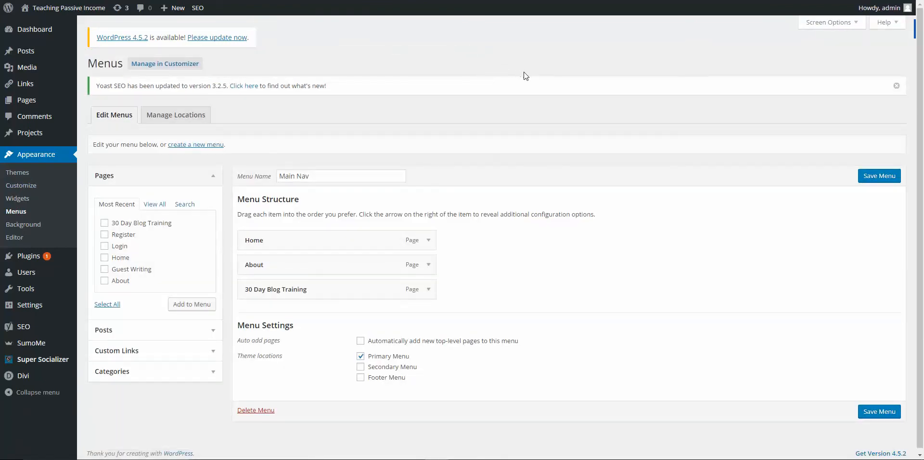
scroll(526, 76, down, 1)
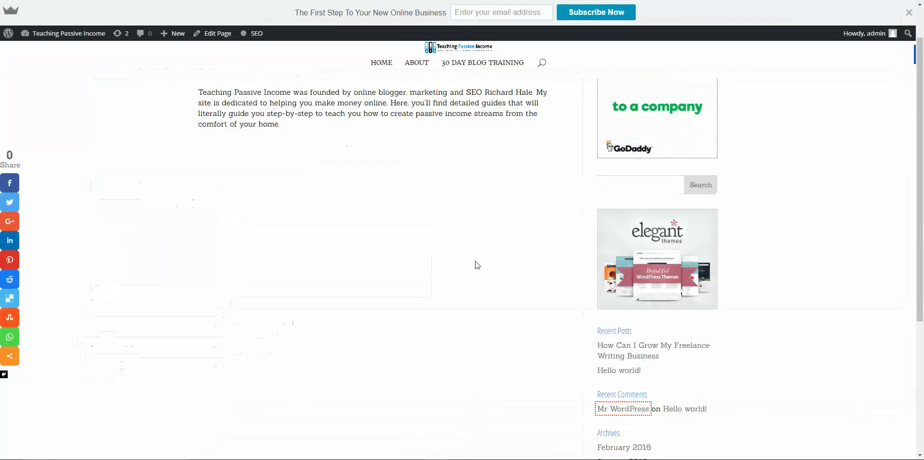
scroll(474, 269, up, 2)
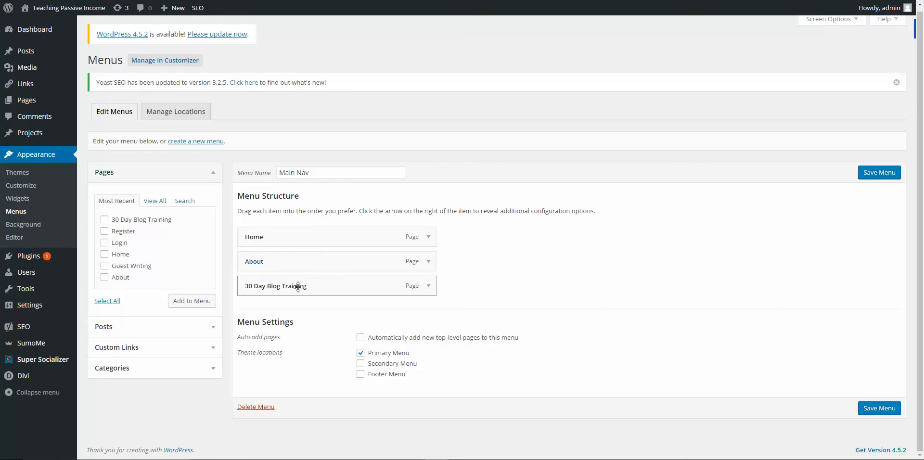
Add the Guest Writing page to the Main Nav menu and look over the menu's theme locations
click(105, 267)
click(172, 302)
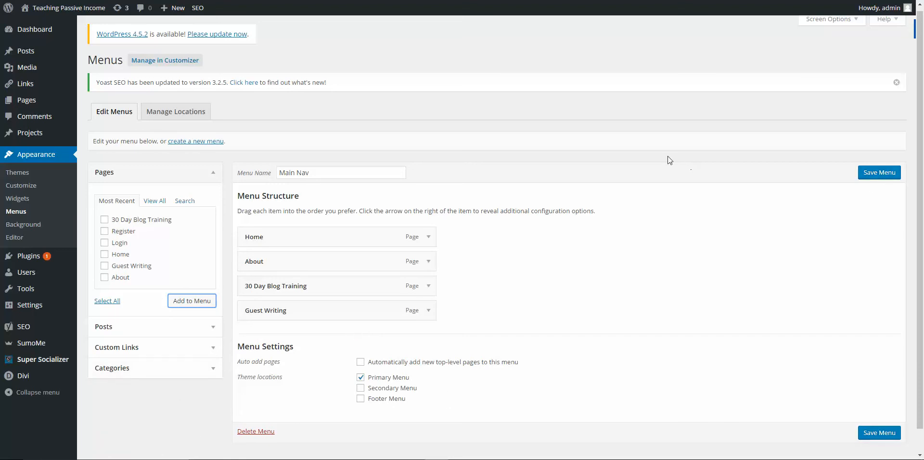
scroll(650, 183, down, 1)
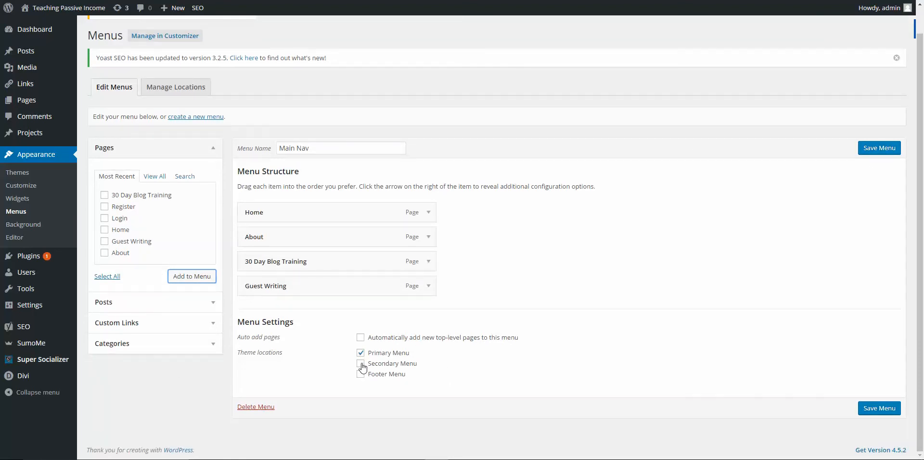
scroll(362, 370, up, 1)
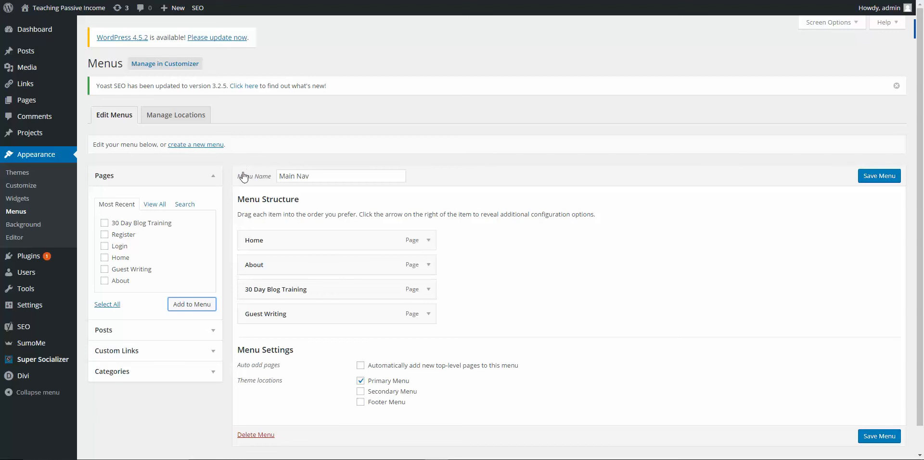
Expand the Home and About menu items to examine their label and move options, and collapse Home again
click(430, 244)
scroll(543, 128, down, 2)
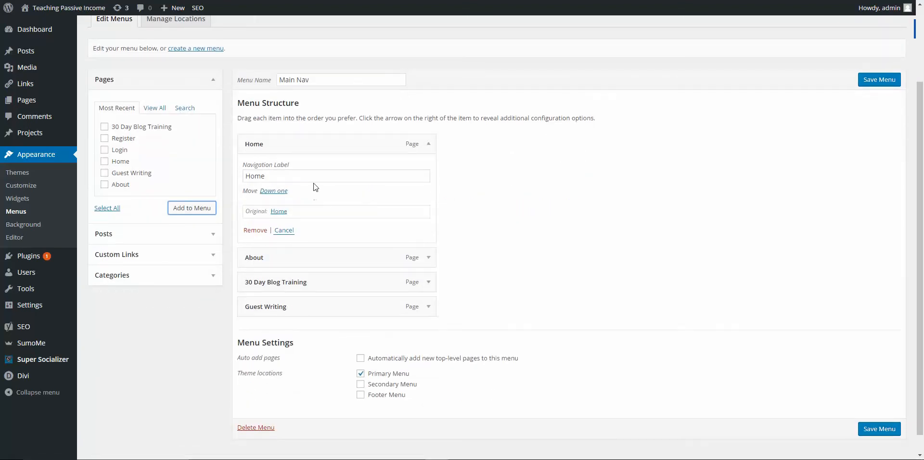
click(310, 177)
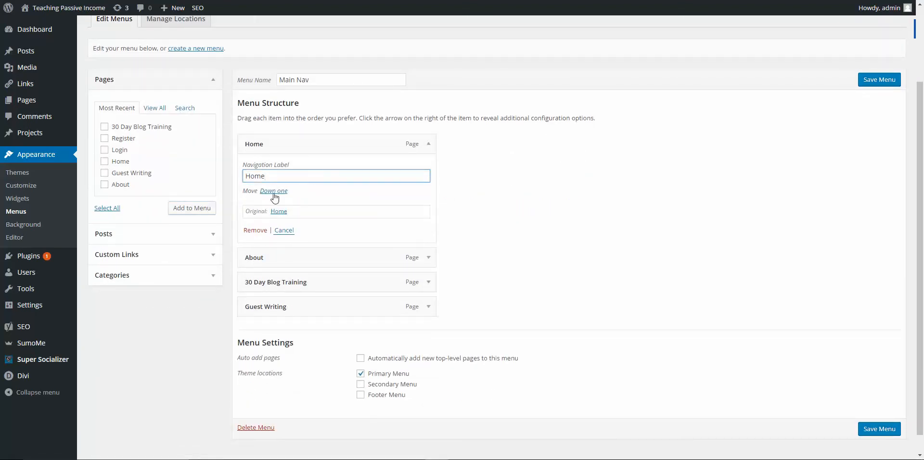
click(277, 231)
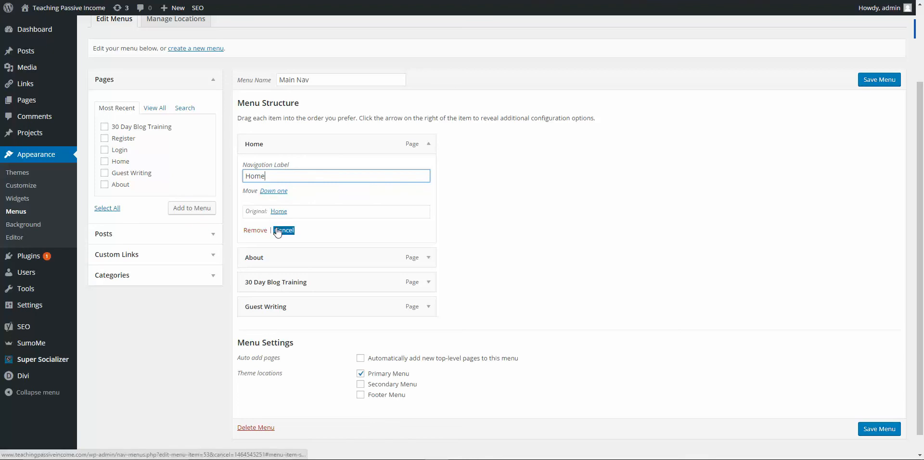
click(428, 258)
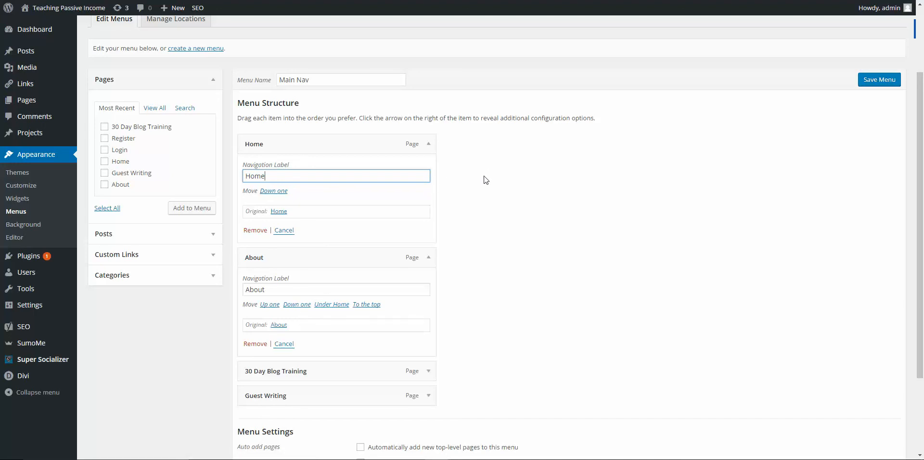
click(433, 144)
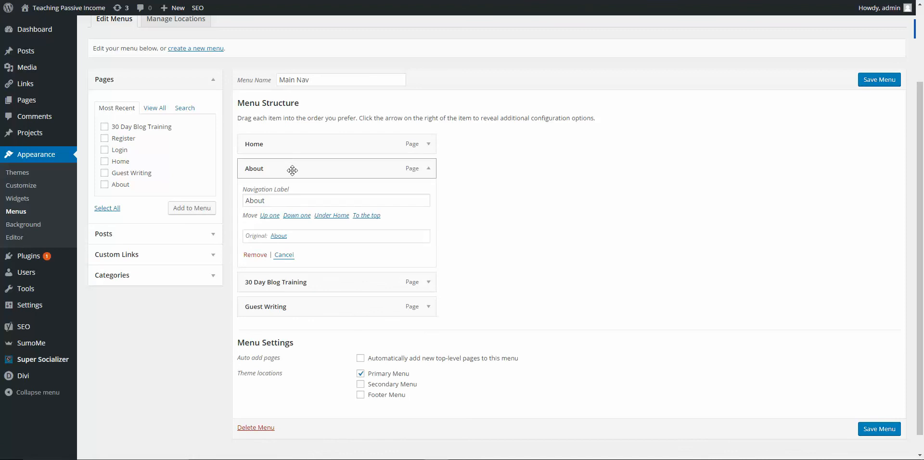
Nest the About item under Home as a sub item, collapse its options, and save the Main Nav menu
drag(295, 170, 338, 259)
click(428, 261)
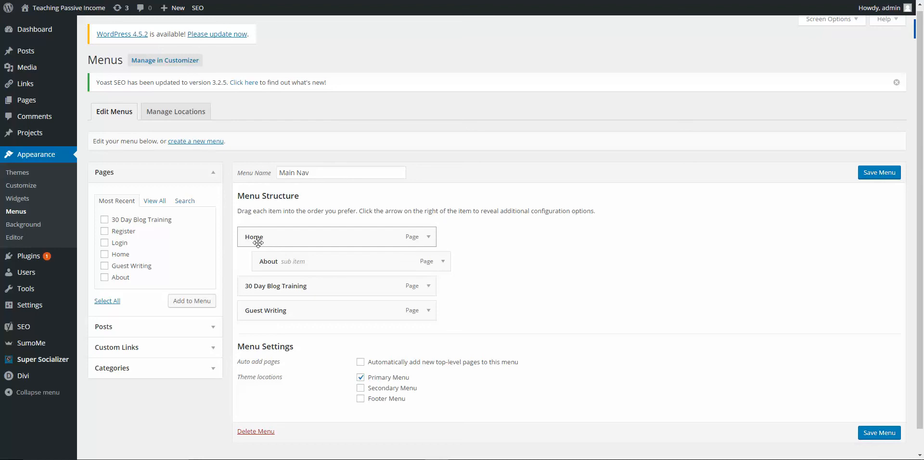
click(892, 172)
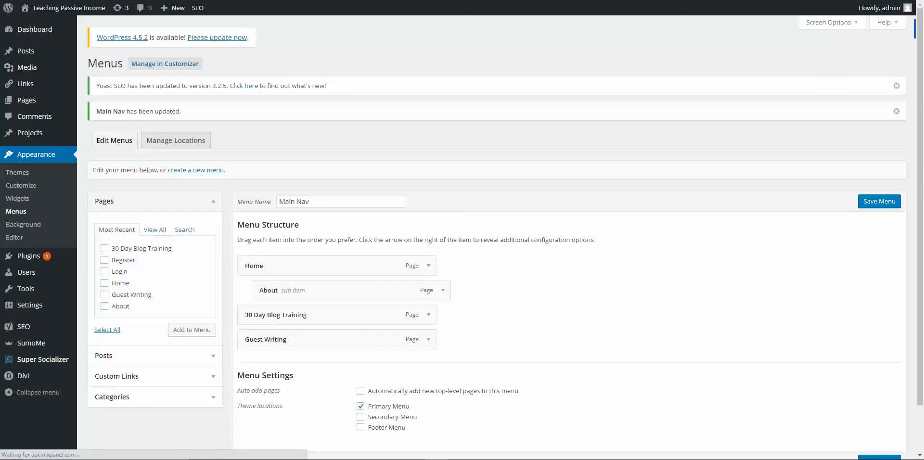
Reload the live site's About page, check the submenu under Home, and return to the Menus page
click(58, 1)
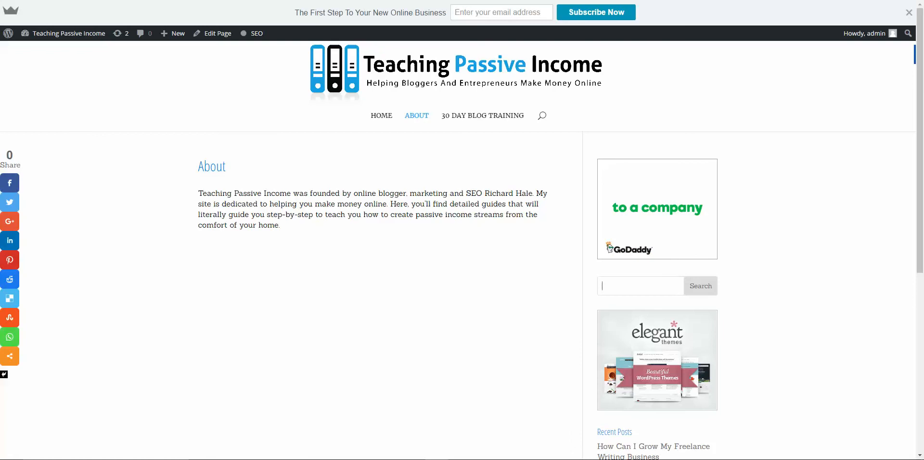
click(27, 1)
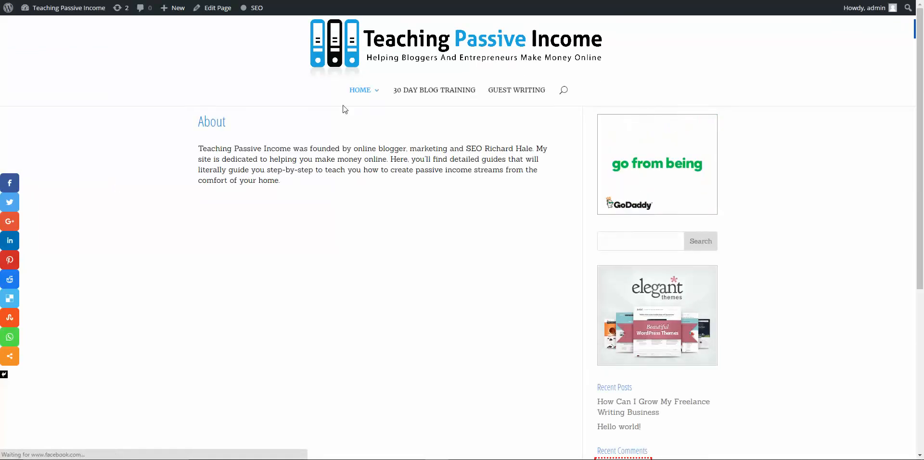
mouse_move(358, 122)
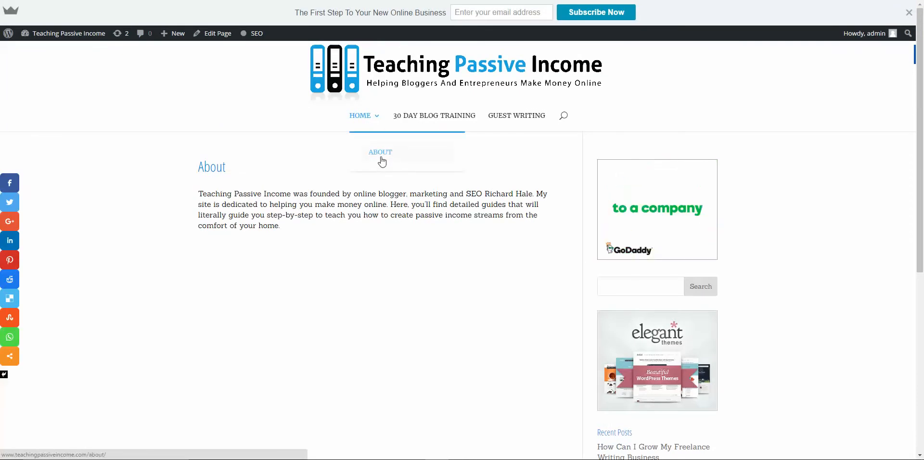
click(207, 1)
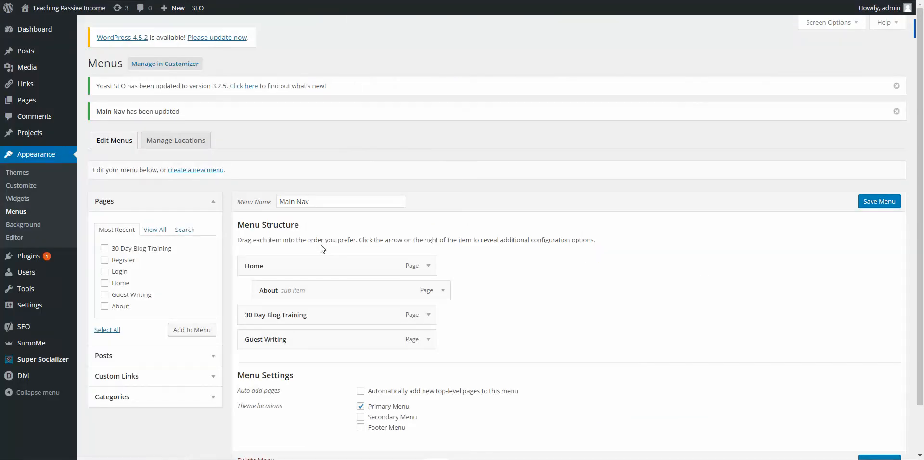
Move About back to the top level of Main Nav and nest Guest Writing under 30 Day Blog Training
drag(407, 289, 382, 291)
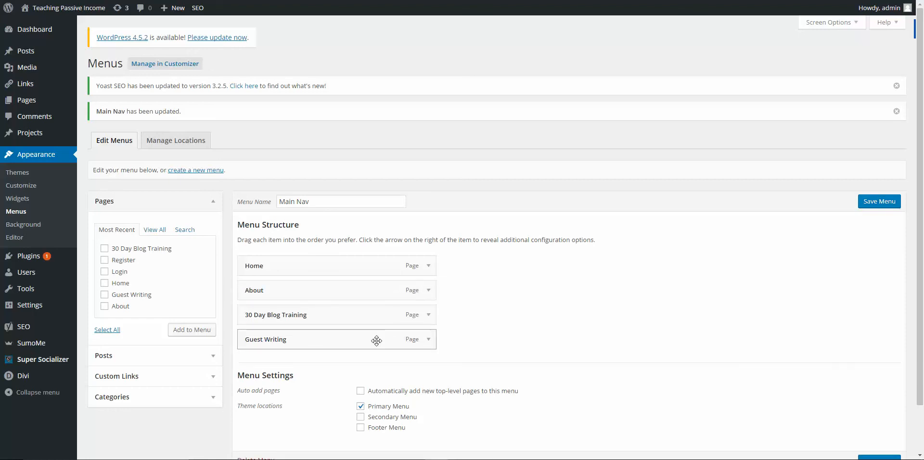
drag(376, 339, 255, 308)
drag(356, 343, 6, 310)
Remove the Guest Writing item from the Main Nav menu and save the menu
click(443, 339)
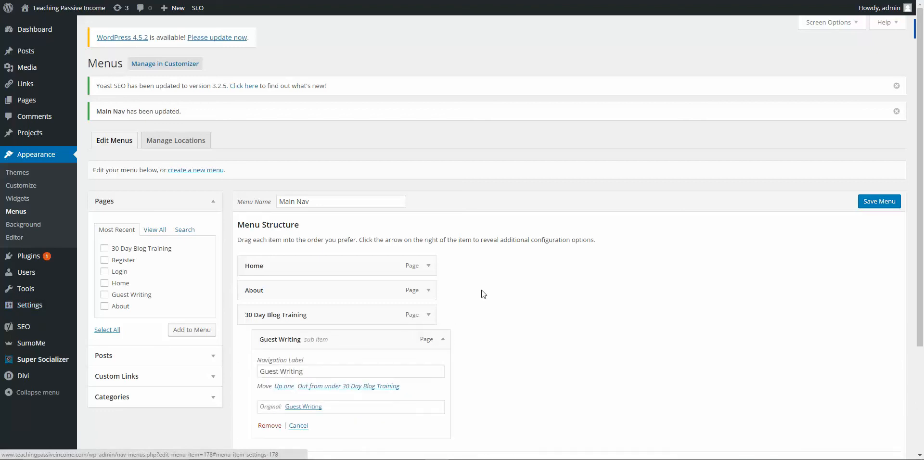
scroll(481, 293, down, 2)
click(266, 329)
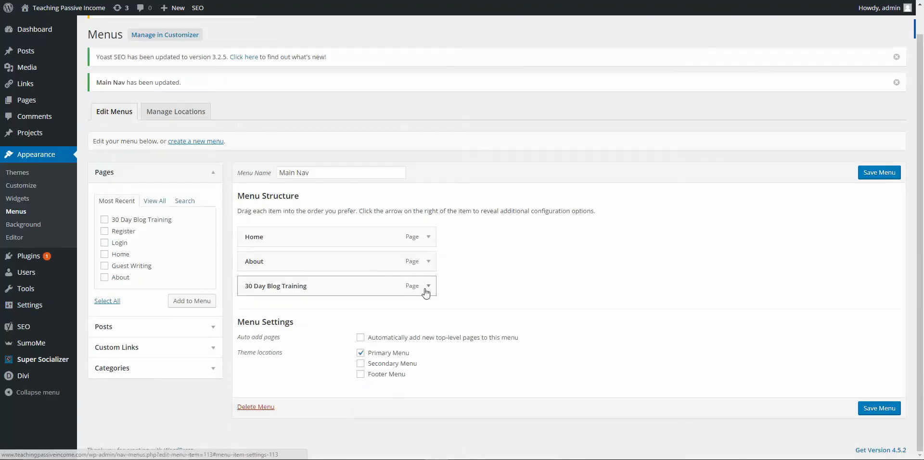
click(886, 174)
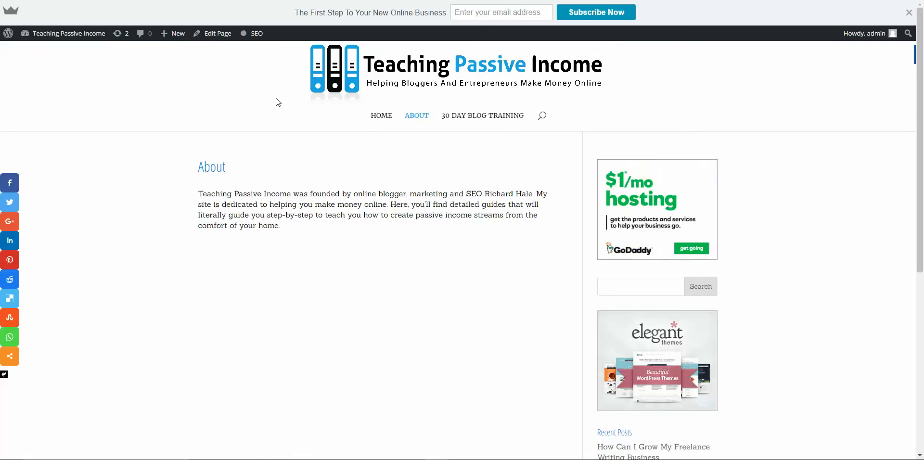
Open the Theme Customizer from the live About page and examine the Site Identity options under General Settings
mouse_move(93, 40)
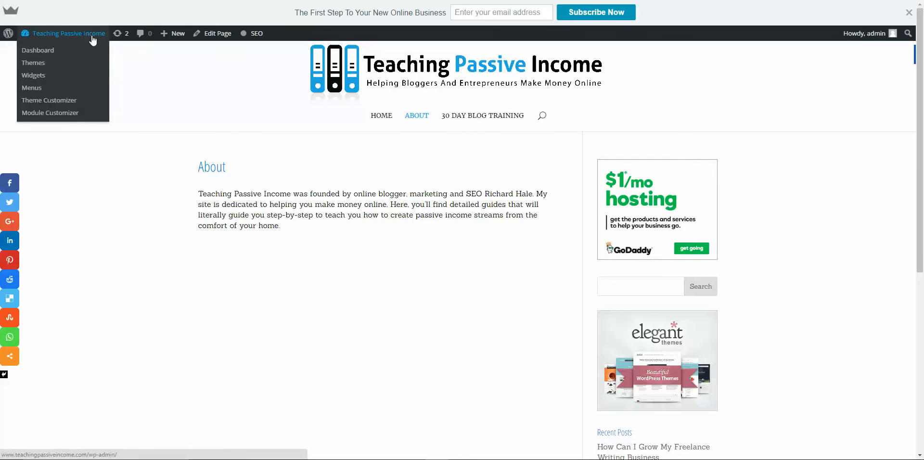
click(49, 101)
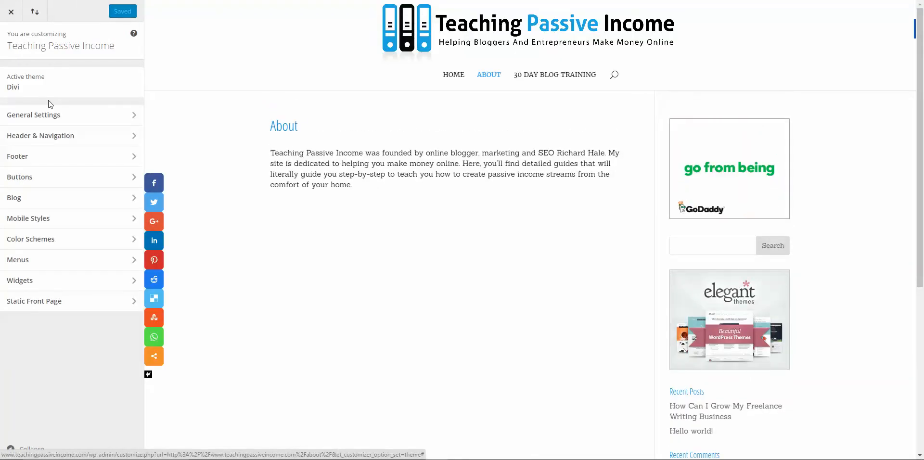
click(130, 120)
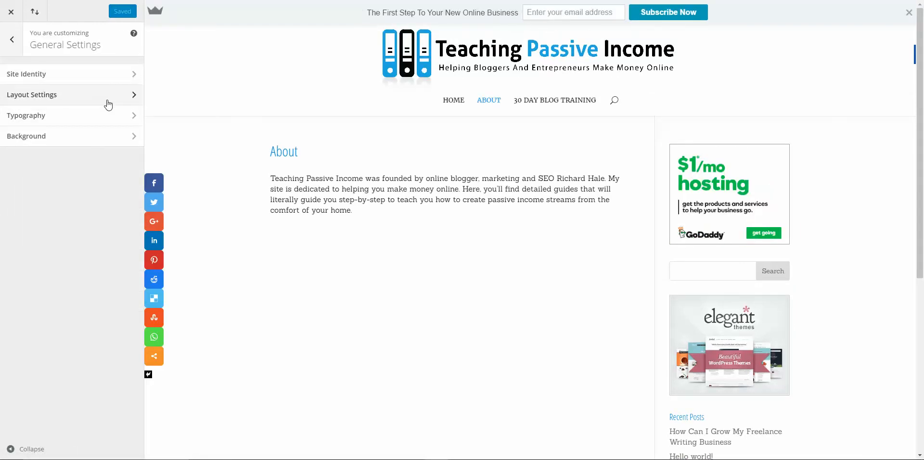
click(124, 77)
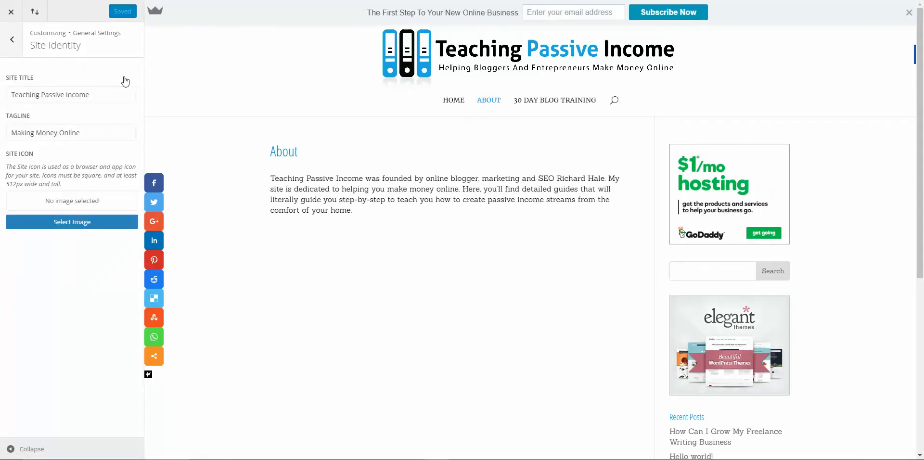
click(11, 41)
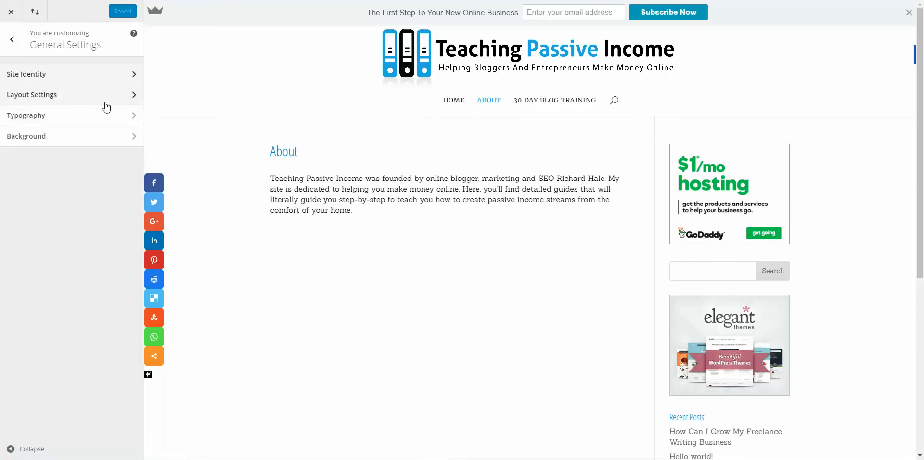
Examine the Layout Settings and the Typography options in the customizer's General Settings
click(135, 95)
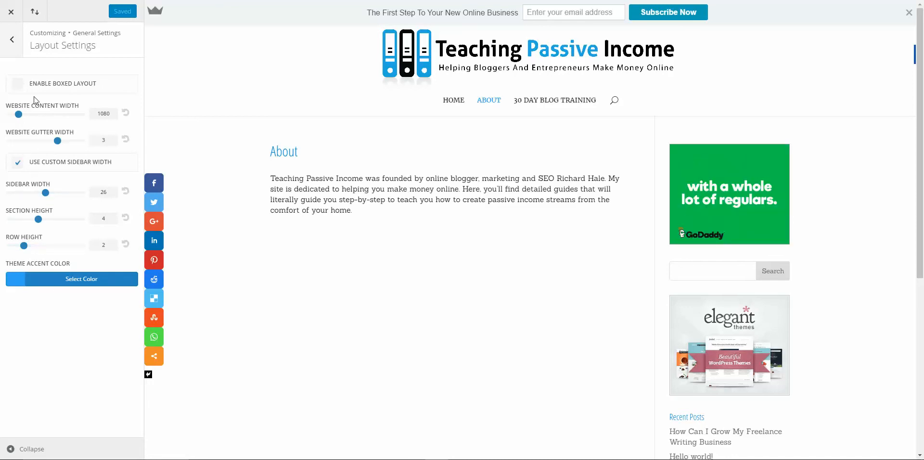
click(13, 42)
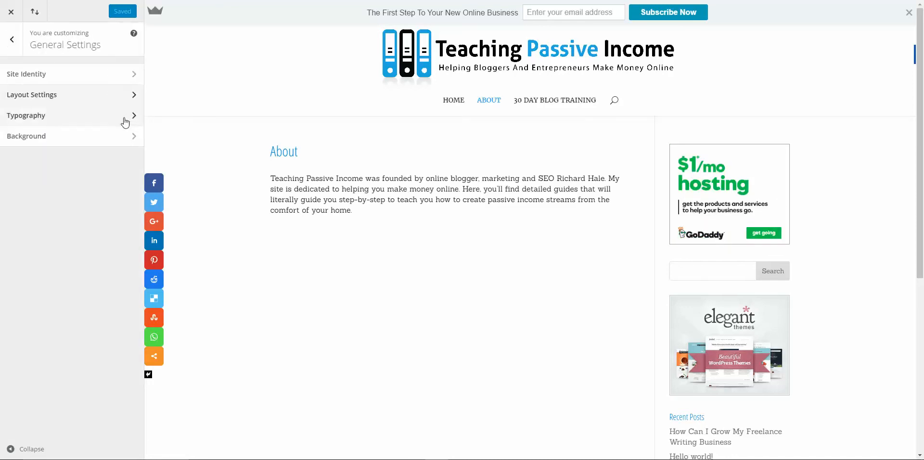
click(128, 118)
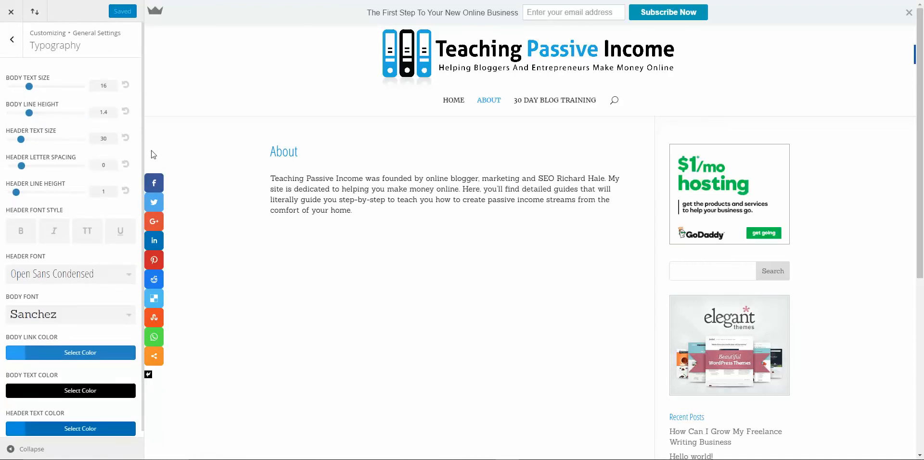
scroll(126, 137, down, 1)
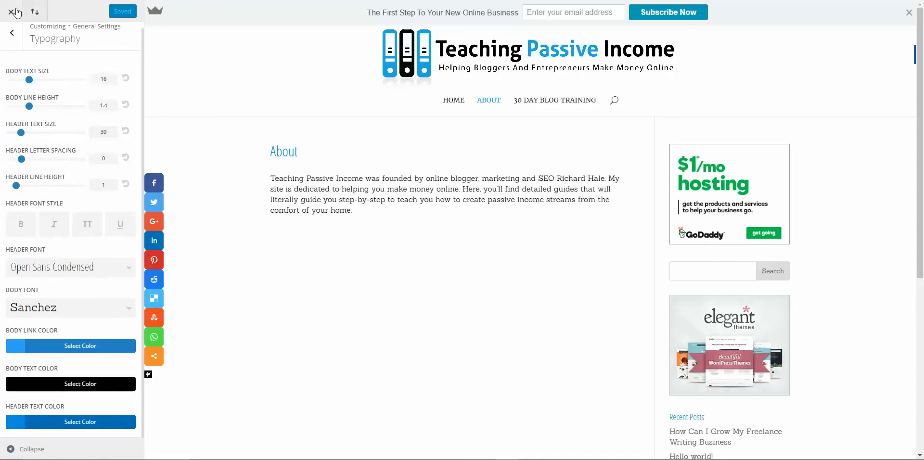
Examine the Background options in the customizer's General Settings and return to the General Settings list
click(12, 32)
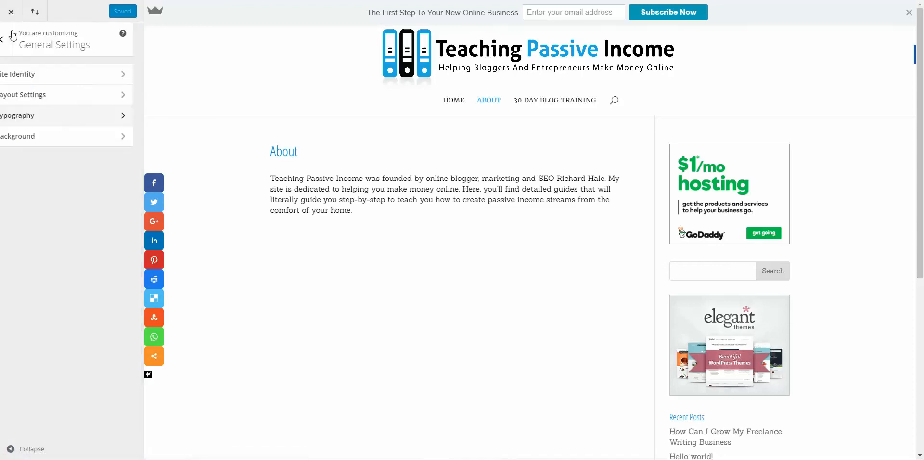
click(128, 137)
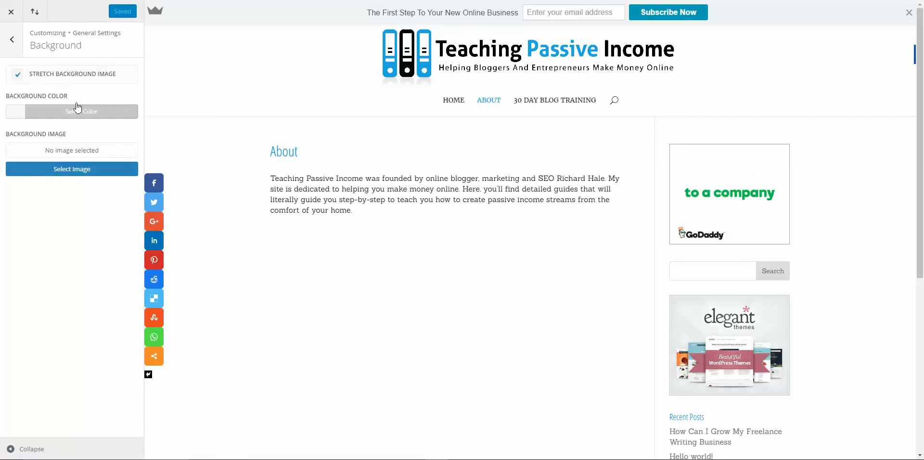
click(13, 47)
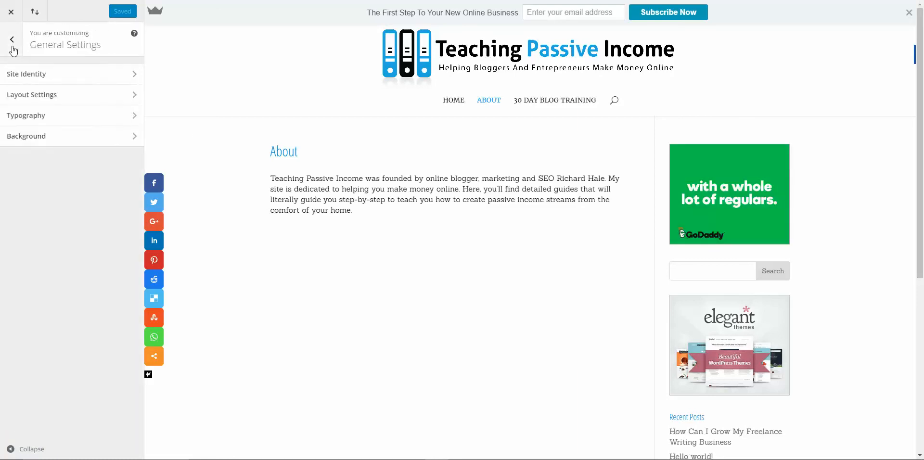
Examine the Header Format options in the customizer's Header & Navigation section and return to that section's list
click(13, 48)
click(86, 141)
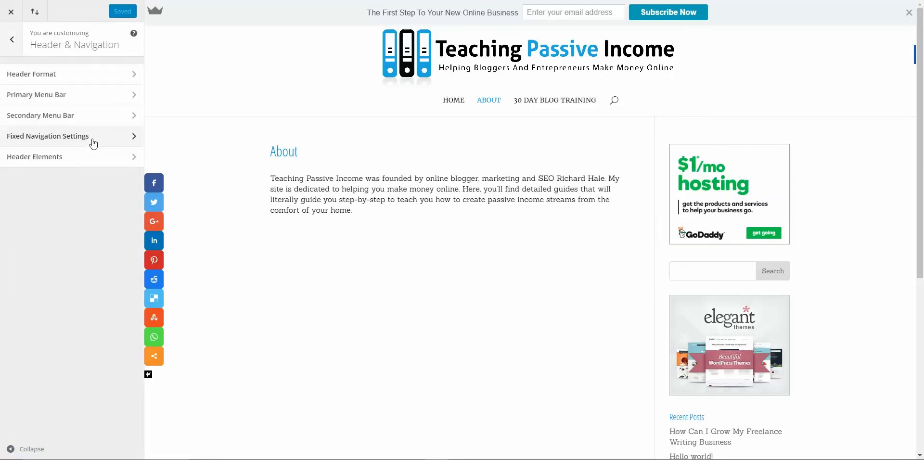
click(97, 76)
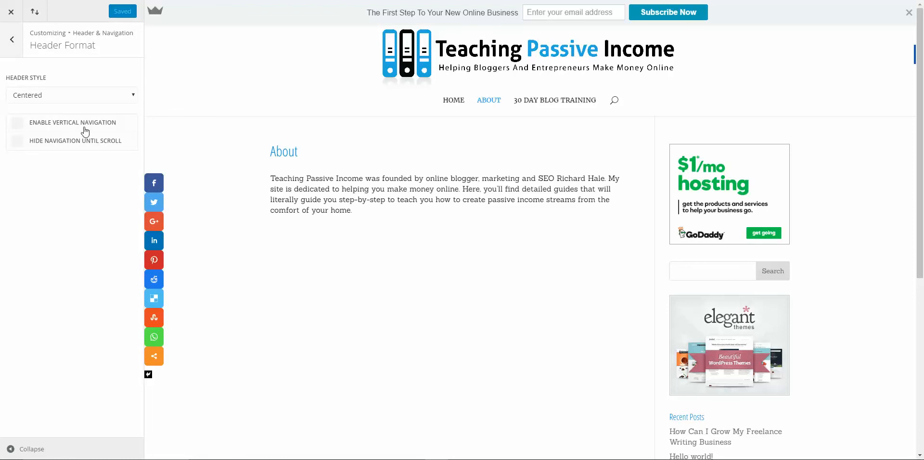
click(18, 53)
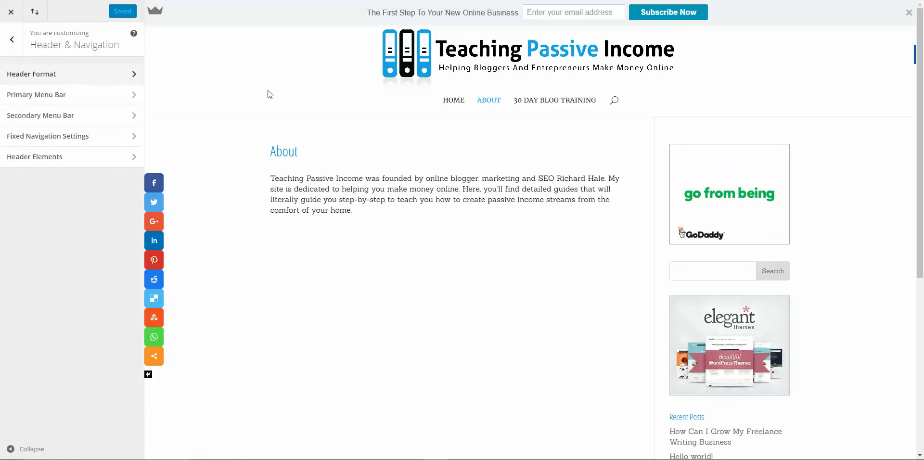